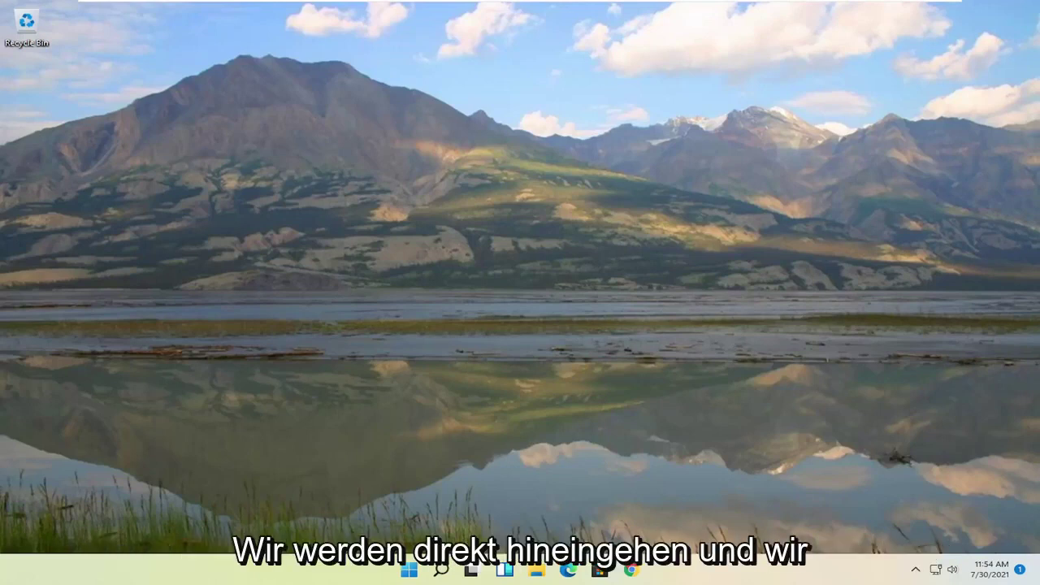
Search for the Registry Editor, run it as administrator and approve the User Account Control request.
left_click(409, 572)
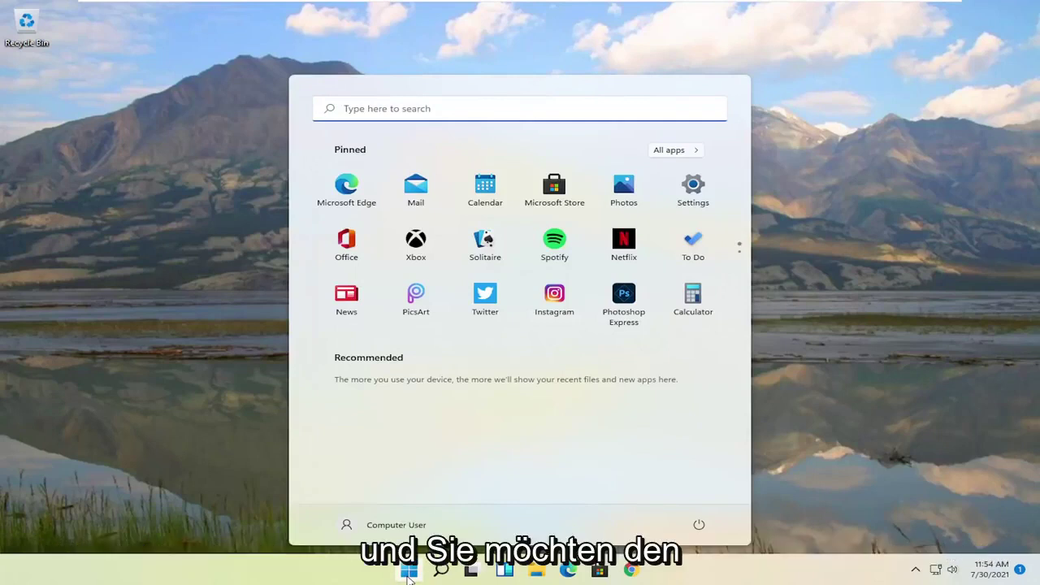
type("registry editor")
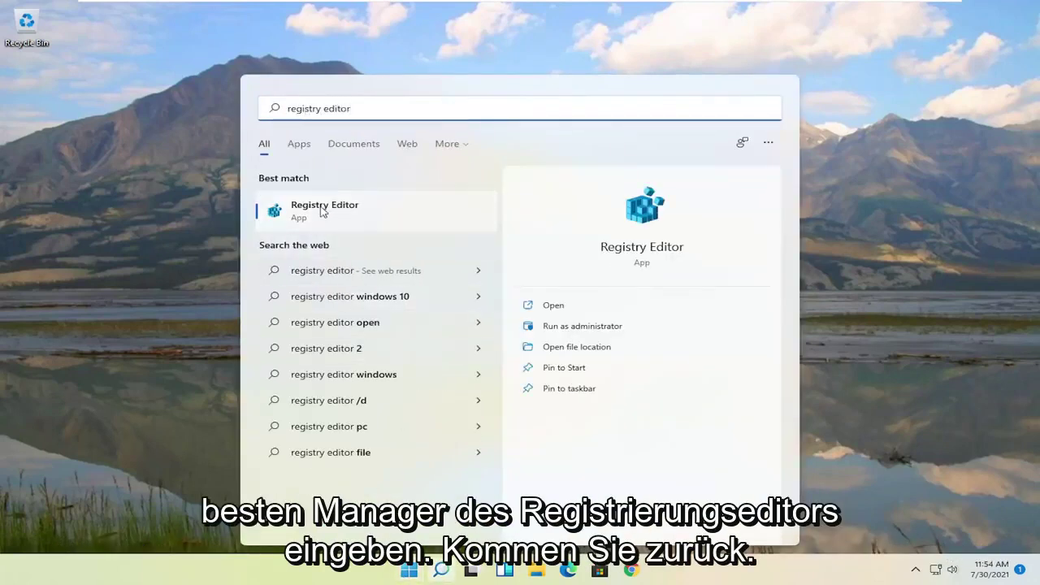
right_click(296, 213)
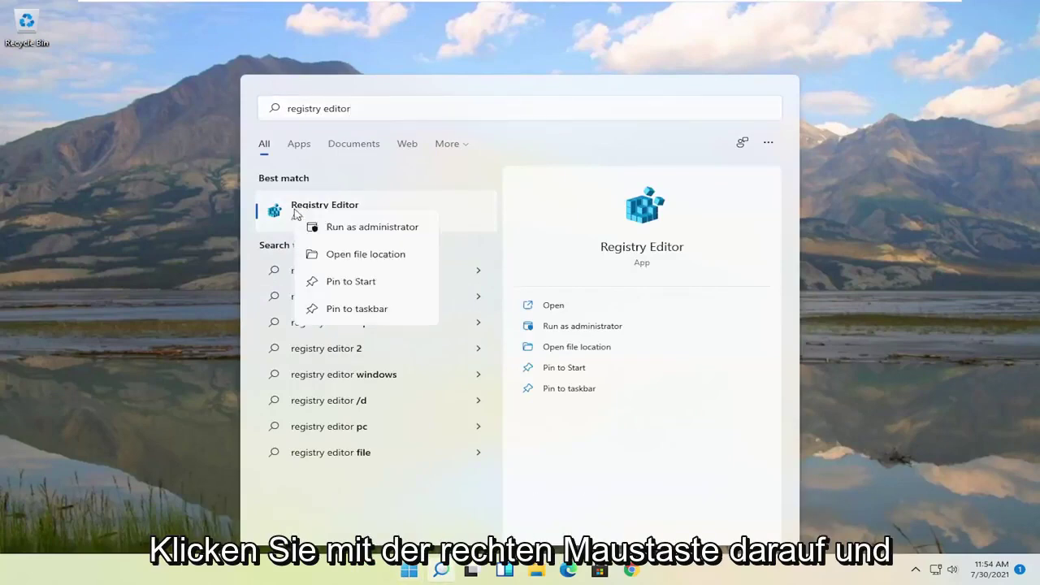
left_click(375, 232)
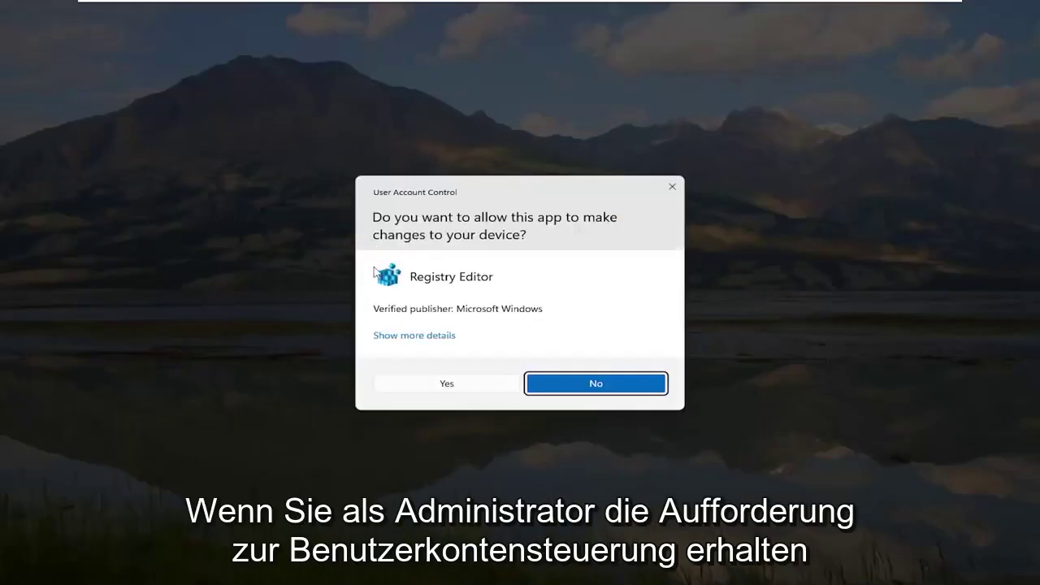
left_click(455, 389)
left_click_drag(320, 86, 357, 71)
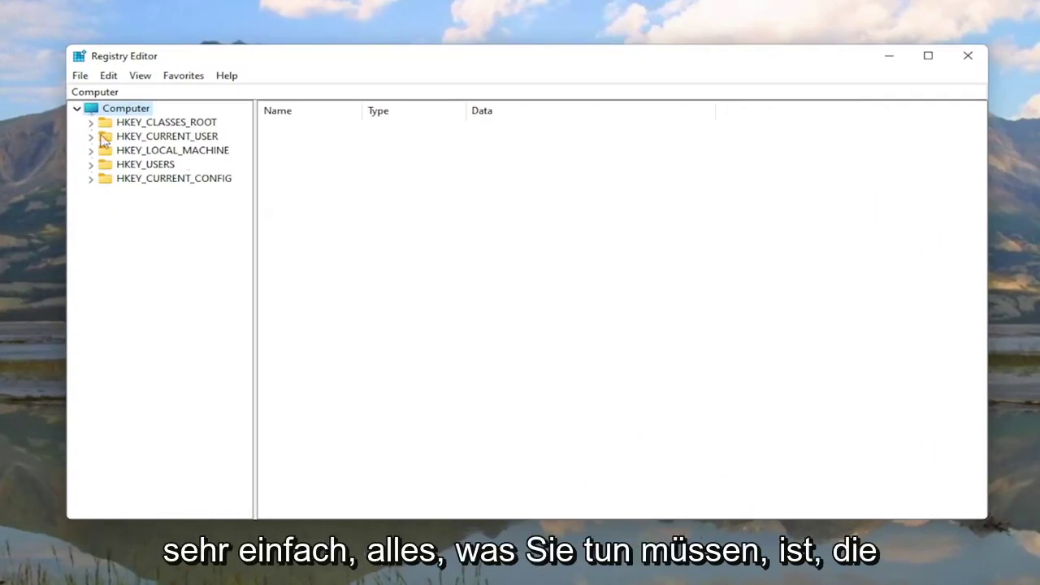
left_click(80, 75)
left_click(91, 110)
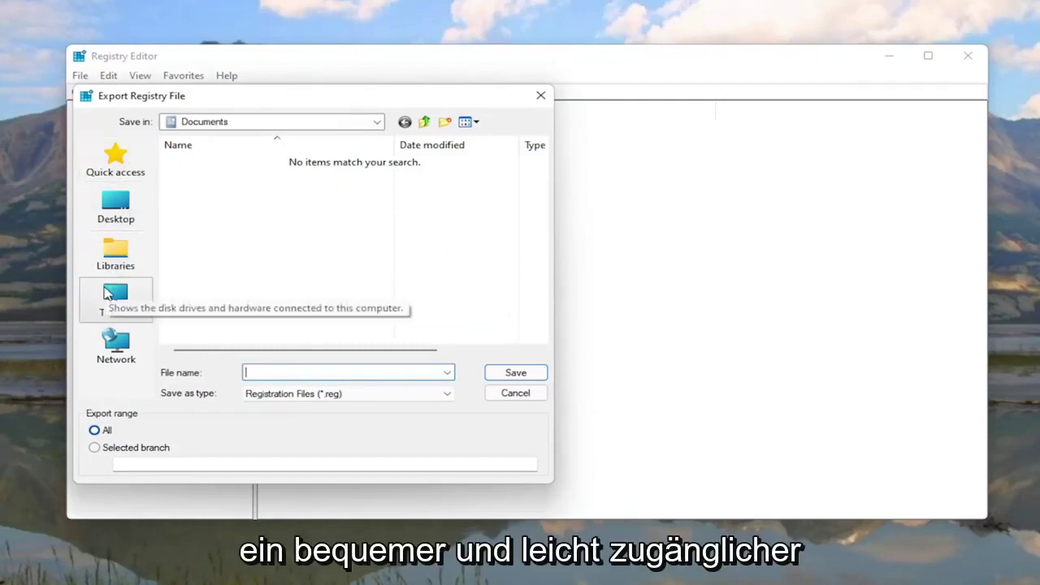
left_click(114, 207)
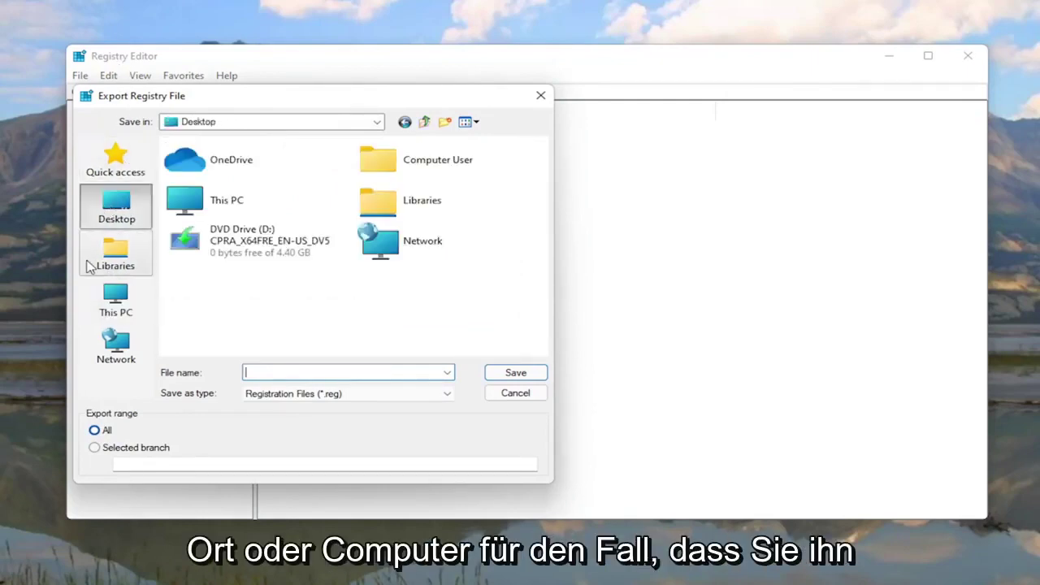
left_click(515, 392)
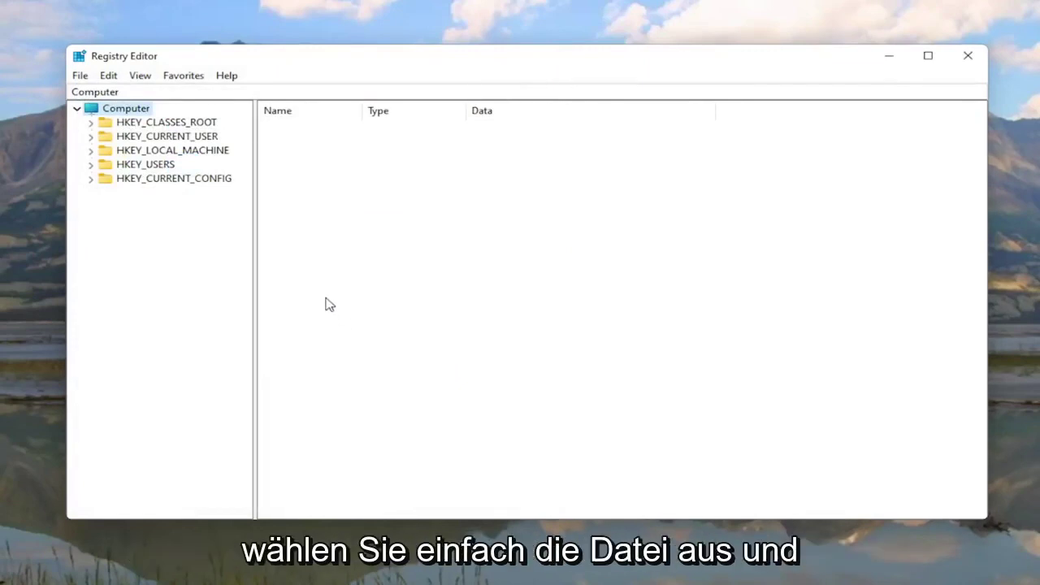
left_click(80, 75)
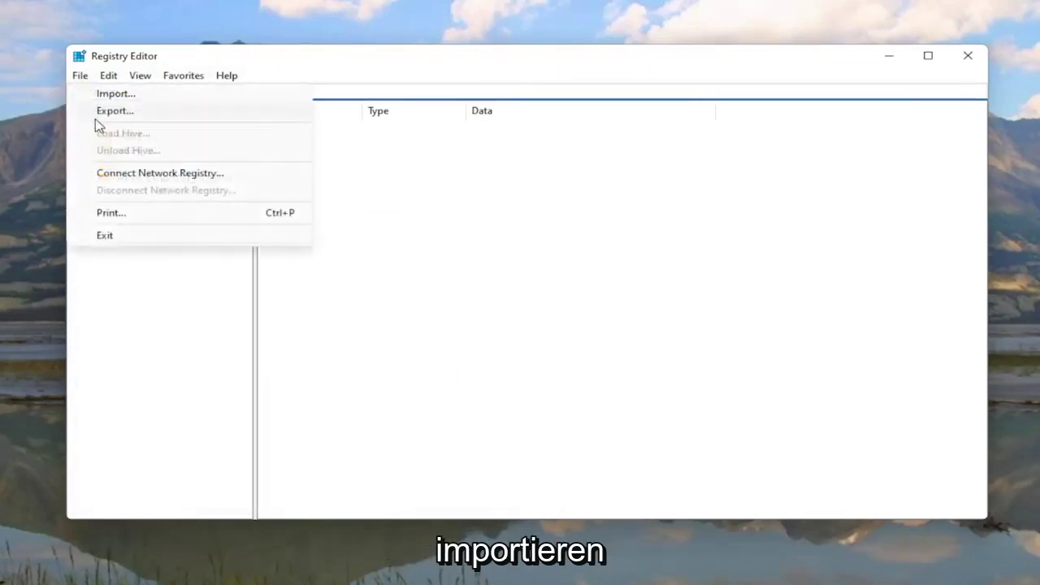
left_click(99, 92)
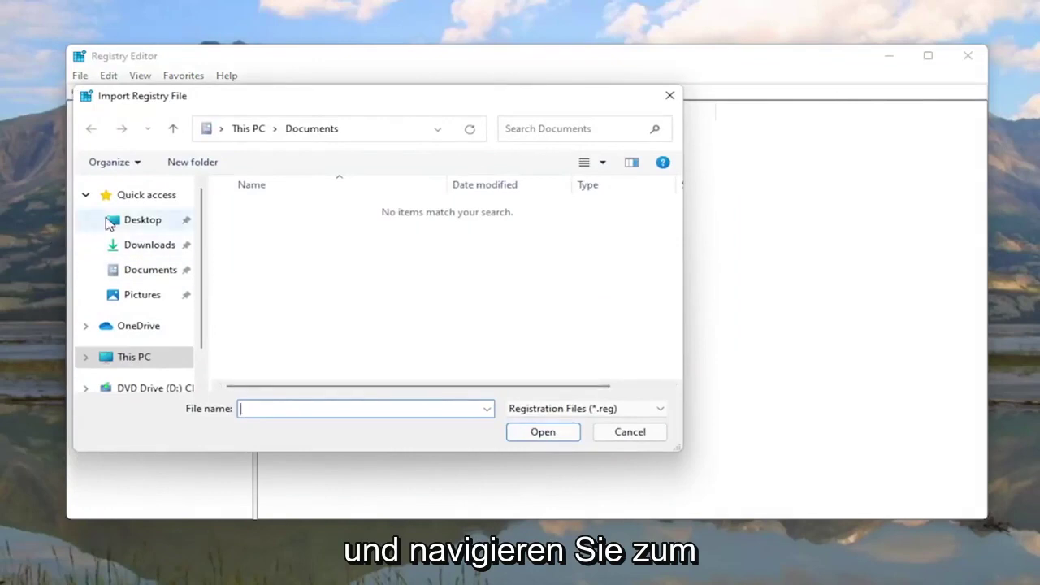
left_click(113, 221)
left_click(636, 434)
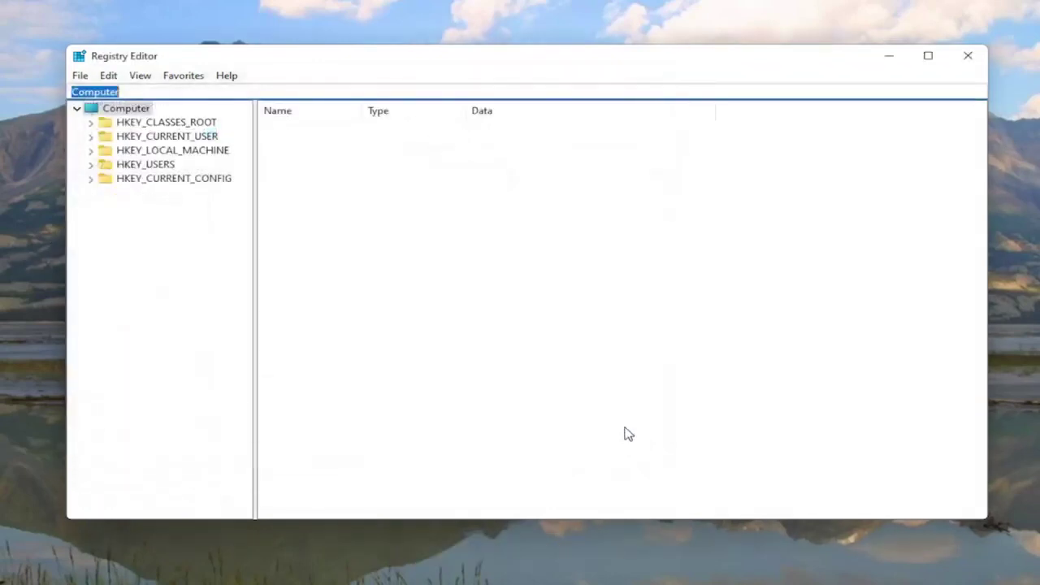
left_click(198, 311)
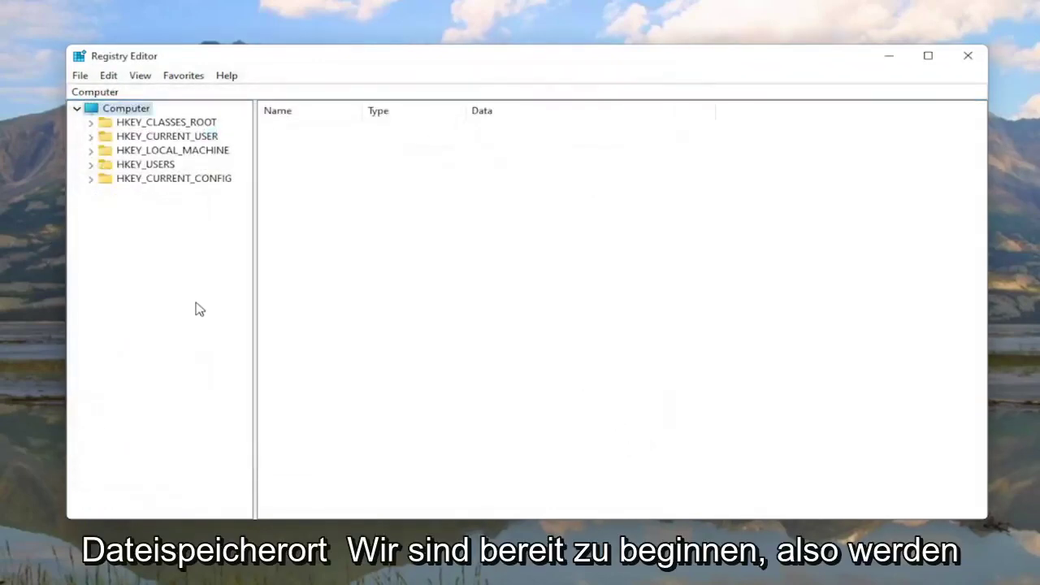
Expand the registry tree down to HKEY_LOCAL_MACHINE\SYSTEM\ControlSet001\Services.
left_click(171, 151)
double_click(173, 153)
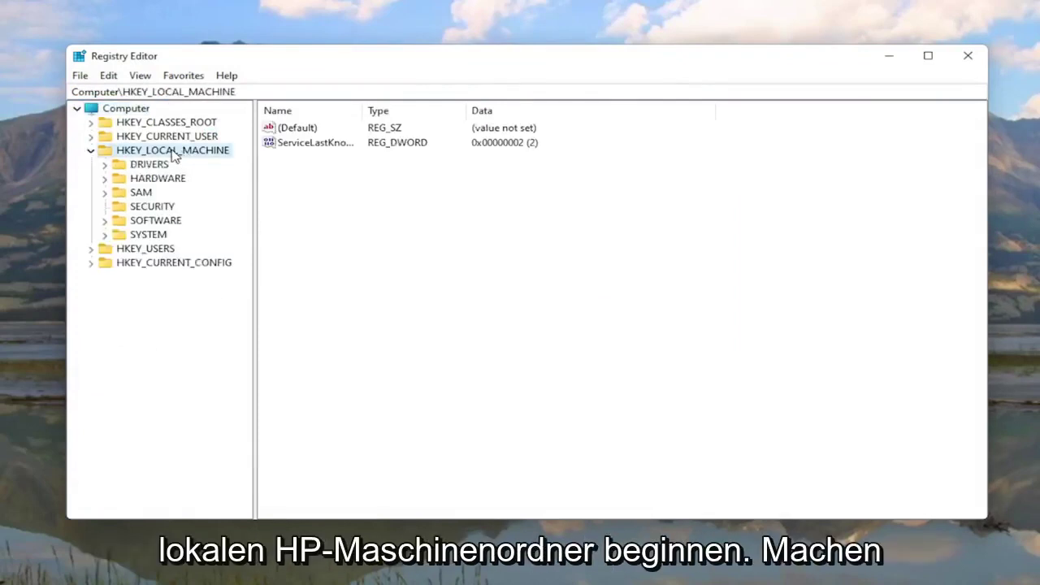
double_click(132, 235)
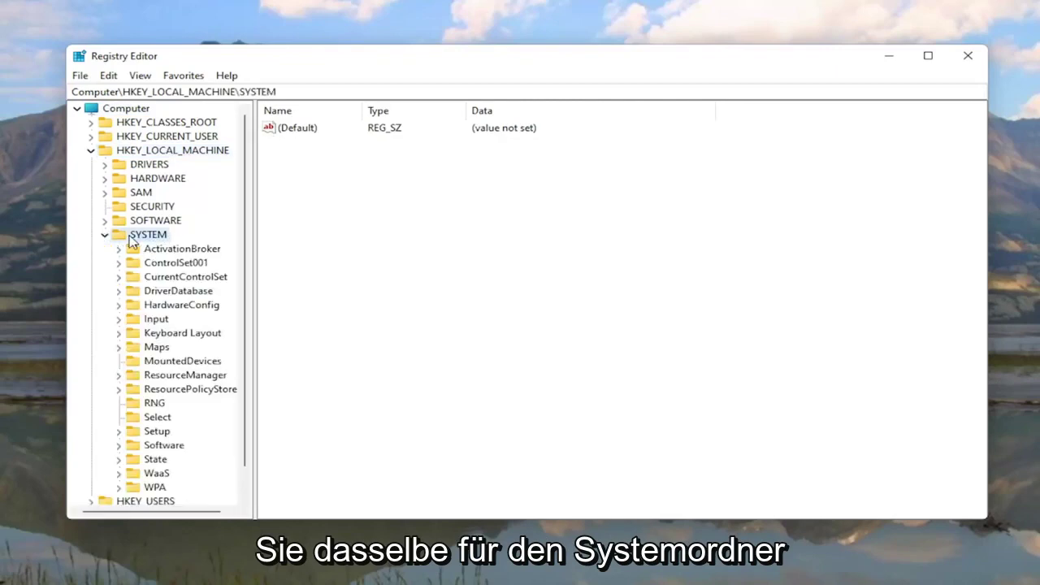
double_click(174, 264)
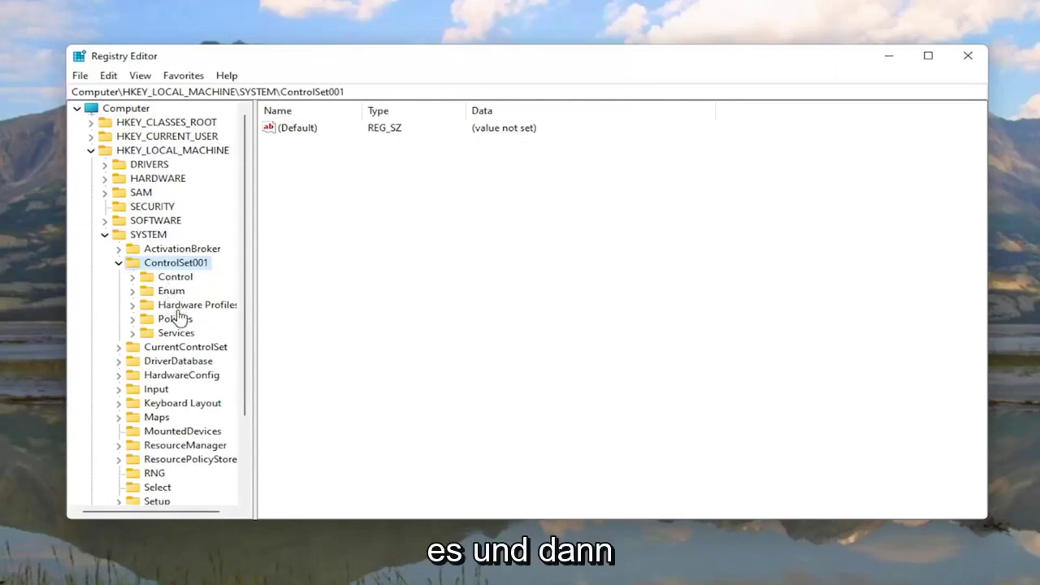
double_click(167, 334)
Find the Ndu key under Services and select it to list its values.
scroll(168, 340, "down", 20)
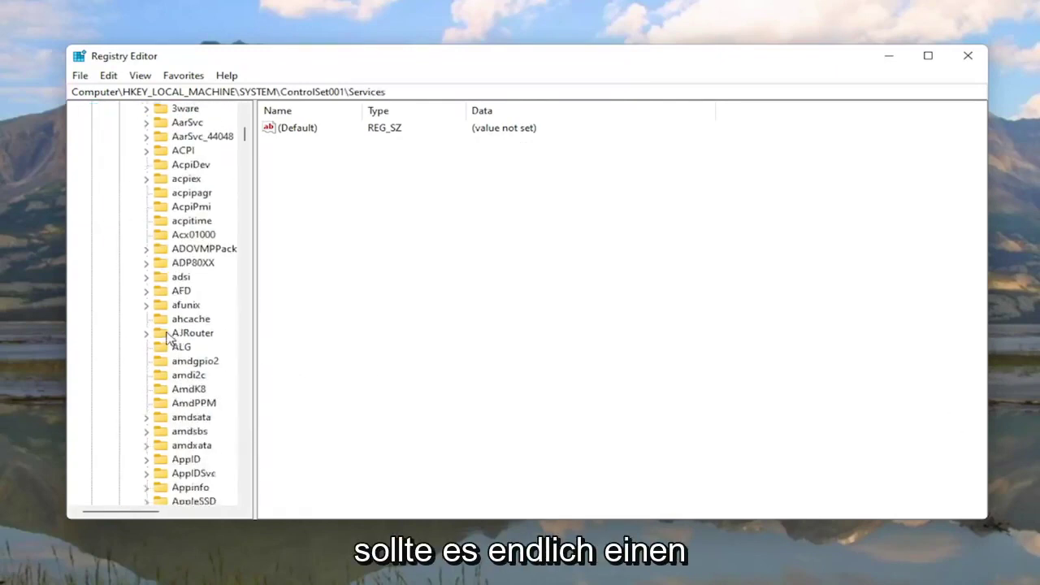
scroll(169, 340, "down", 20)
scroll(174, 340, "down", 20)
scroll(180, 394, "down", 20)
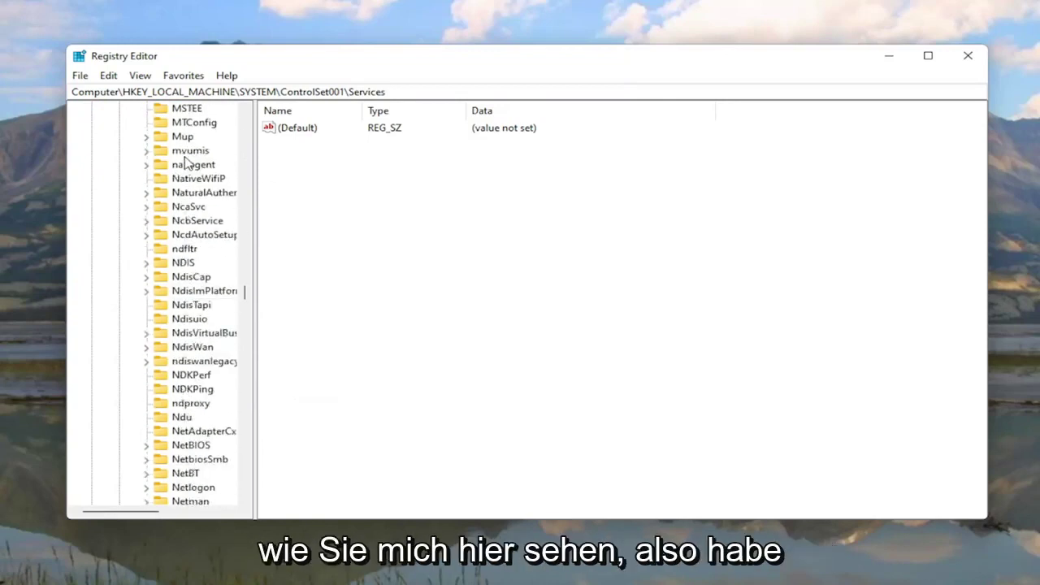
left_click(182, 418)
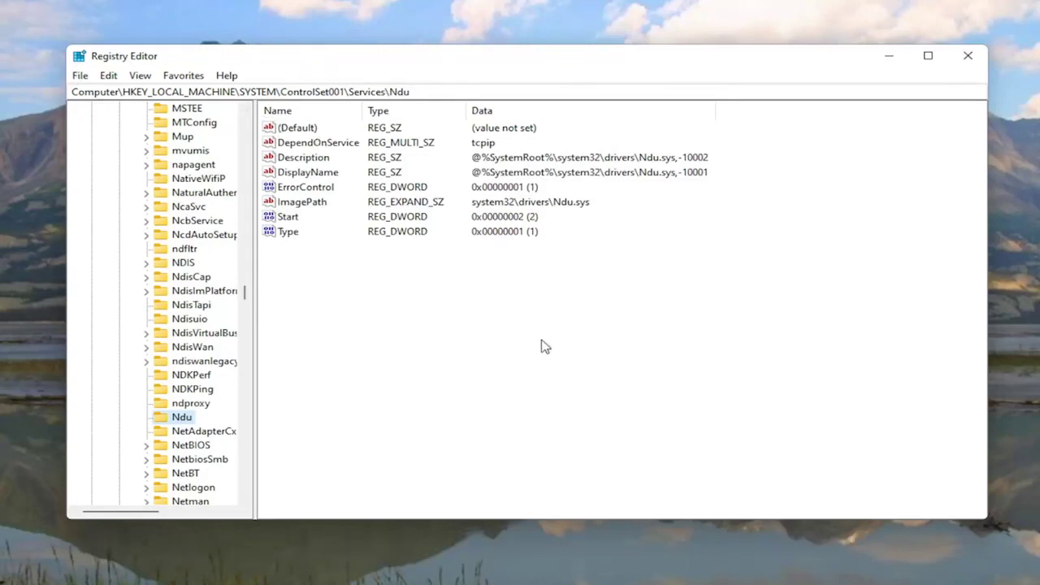
left_click(286, 218)
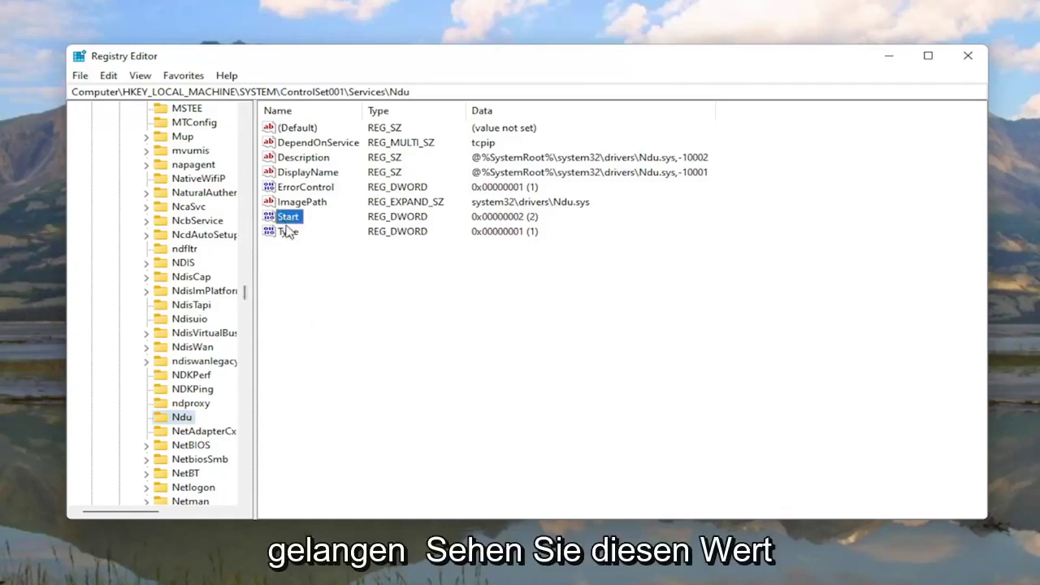
right_click(325, 282)
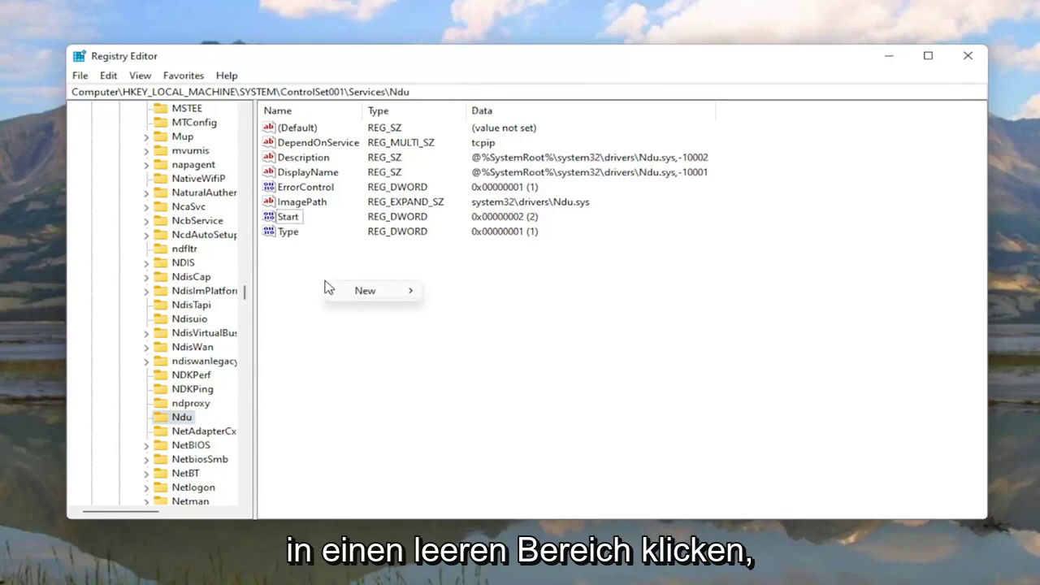
mouse_move(371, 294)
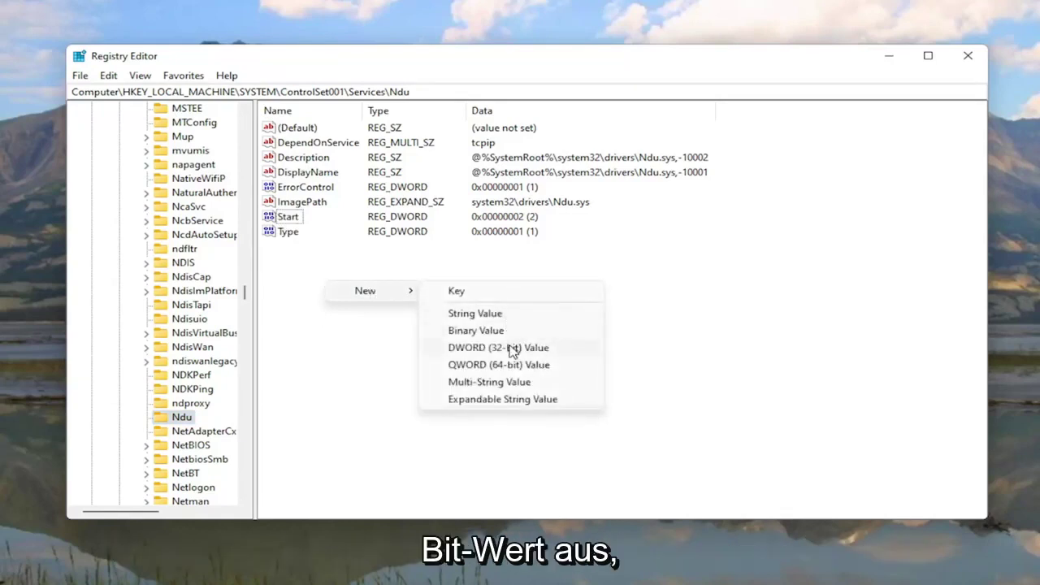
left_click(276, 316)
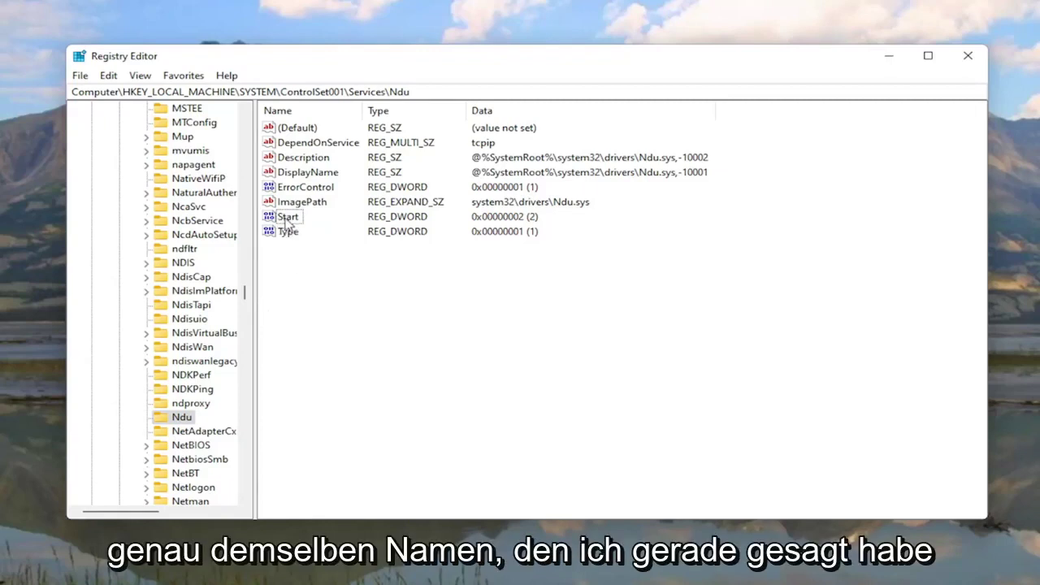
Set the value data of the Ndu key's Start DWORD to 4 with hexadecimal base.
double_click(289, 218)
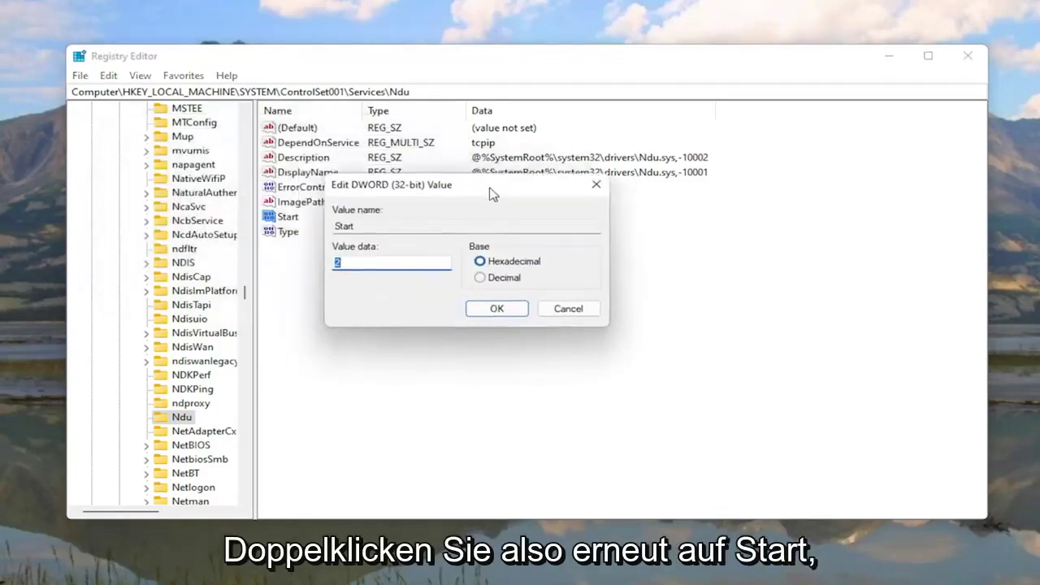
left_click_drag(521, 200, 528, 201)
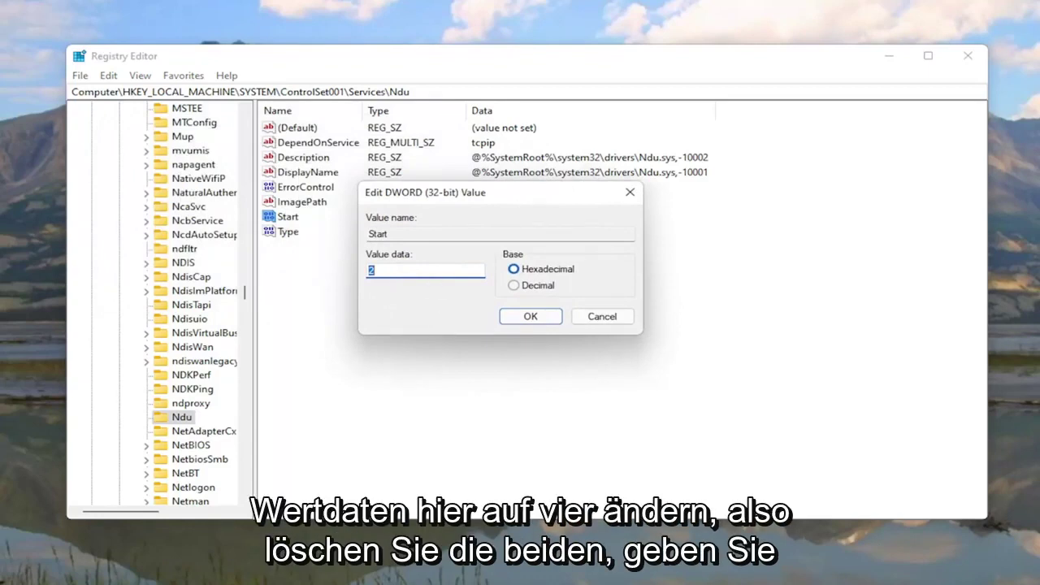
type("4")
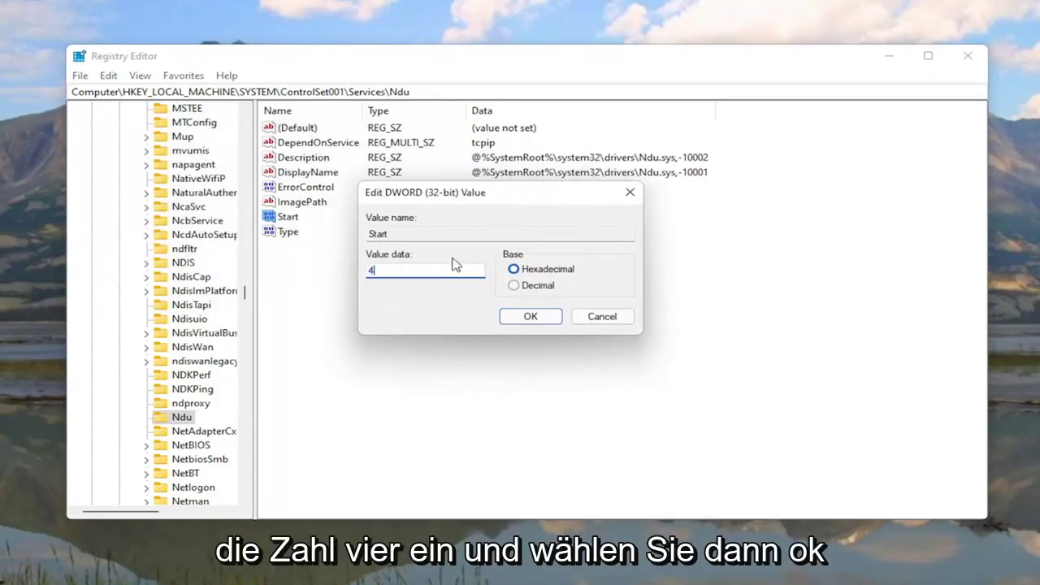
left_click(531, 316)
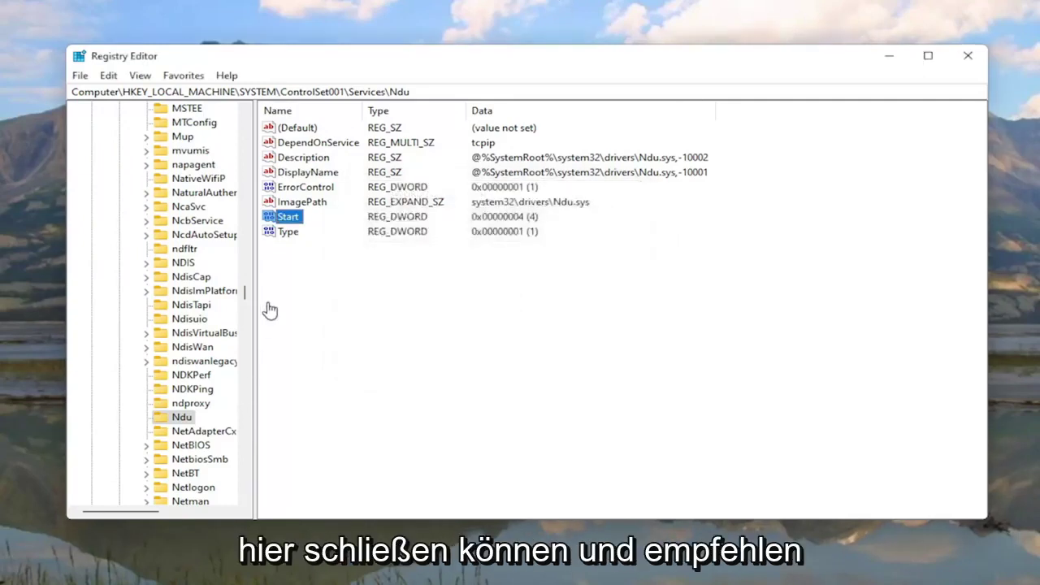
Collapse the Services, ControlSet001, SYSTEM and HKEY_LOCAL_MACHINE branches and close the Registry Editor.
scroll(248, 294, "up", 15)
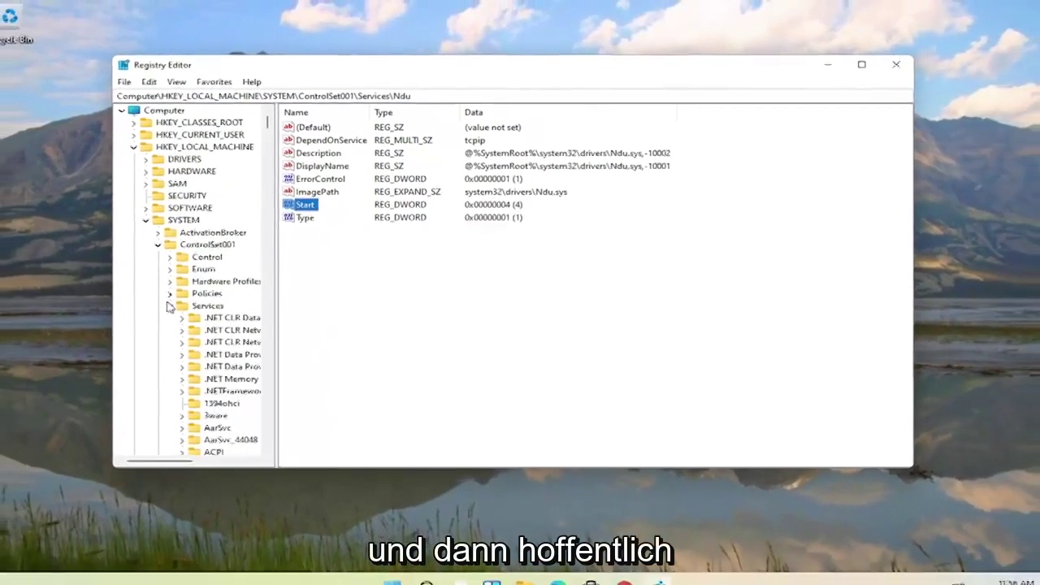
left_click(170, 305)
left_click(158, 245)
left_click(146, 220)
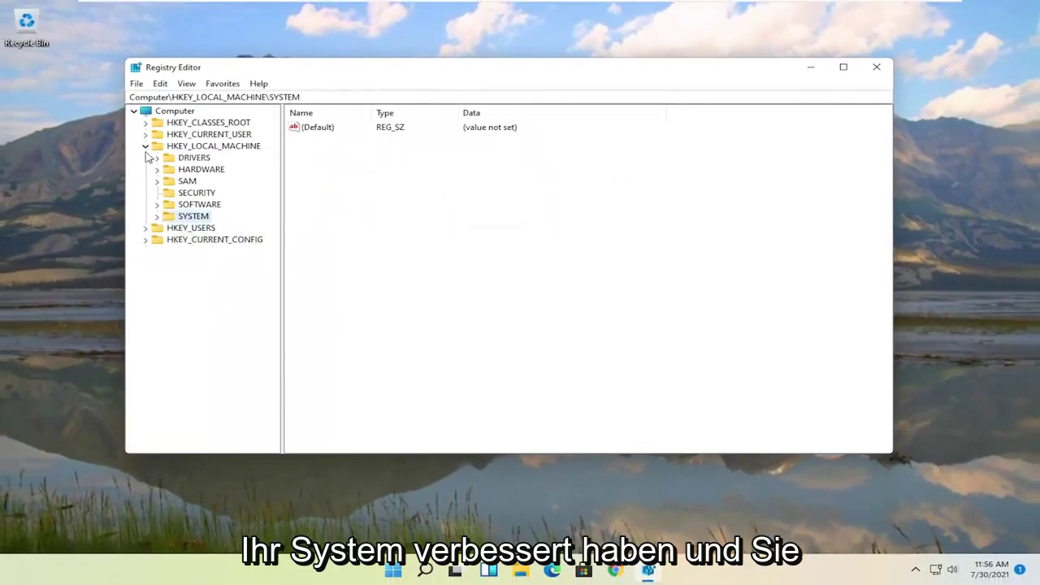
left_click(133, 147)
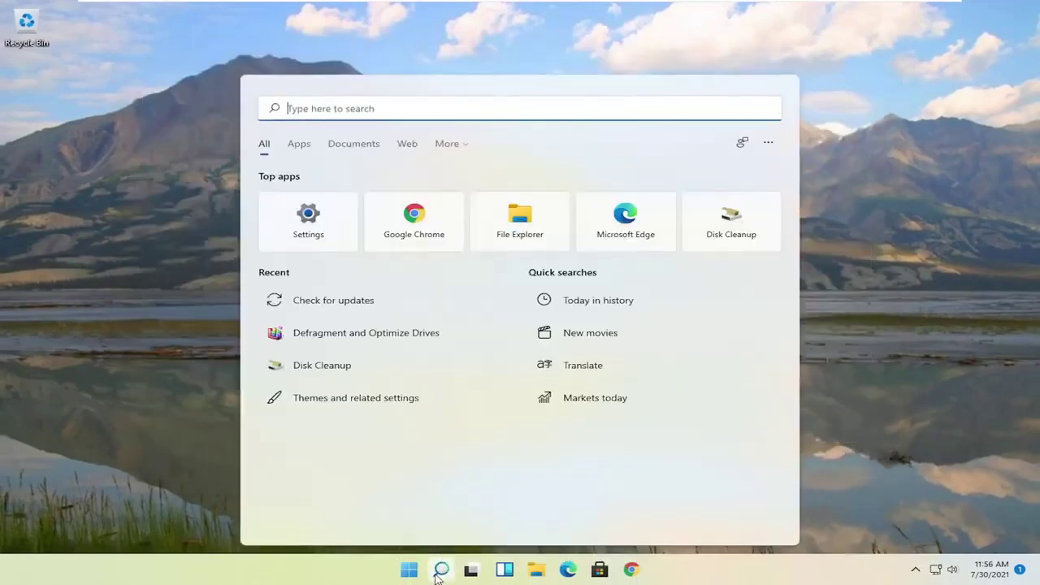
Launch the Services console and open the properties of the SysMain service.
type("services")
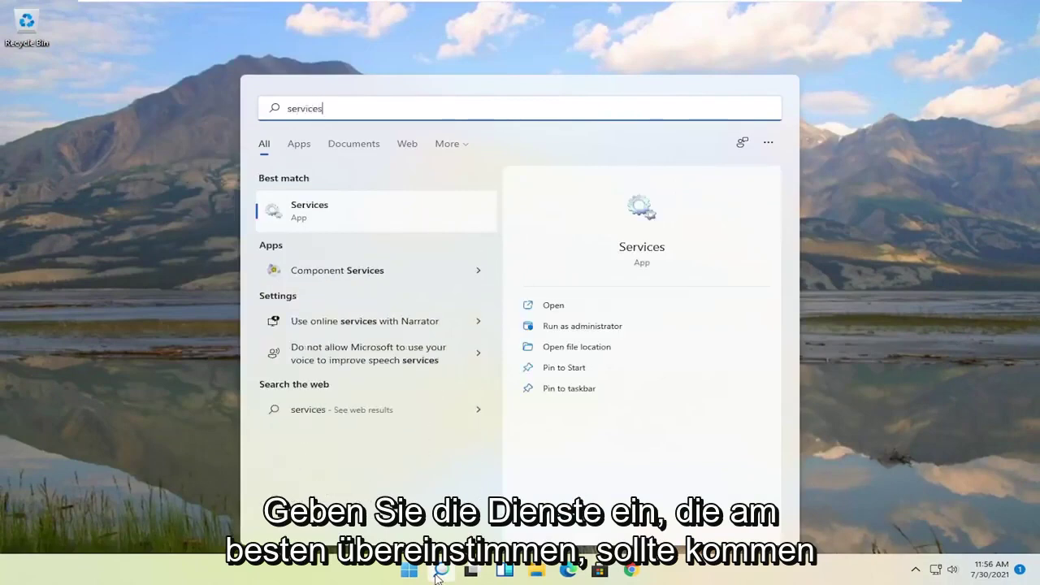
left_click(303, 217)
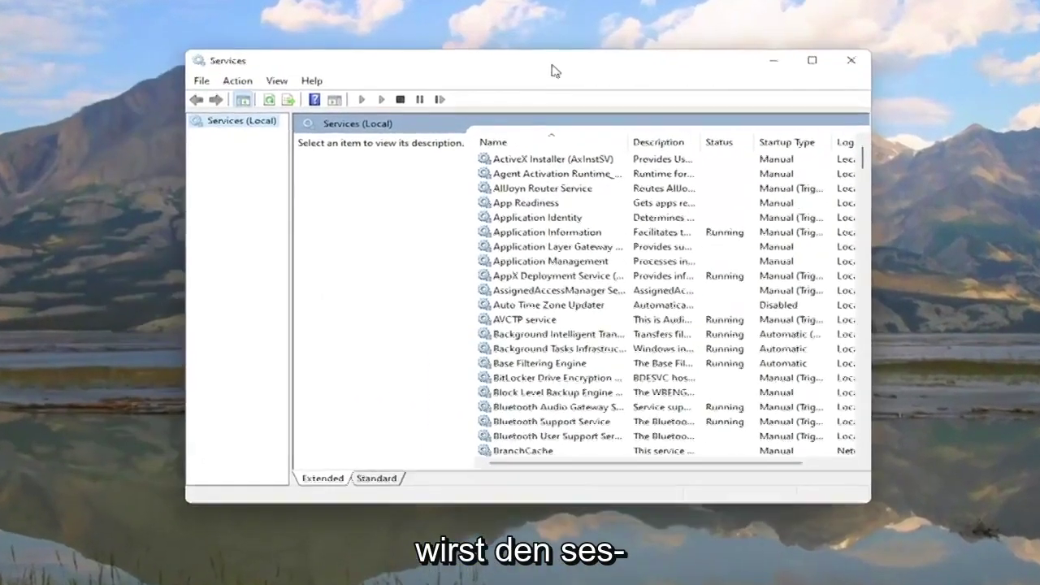
scroll(611, 307, "down", 20)
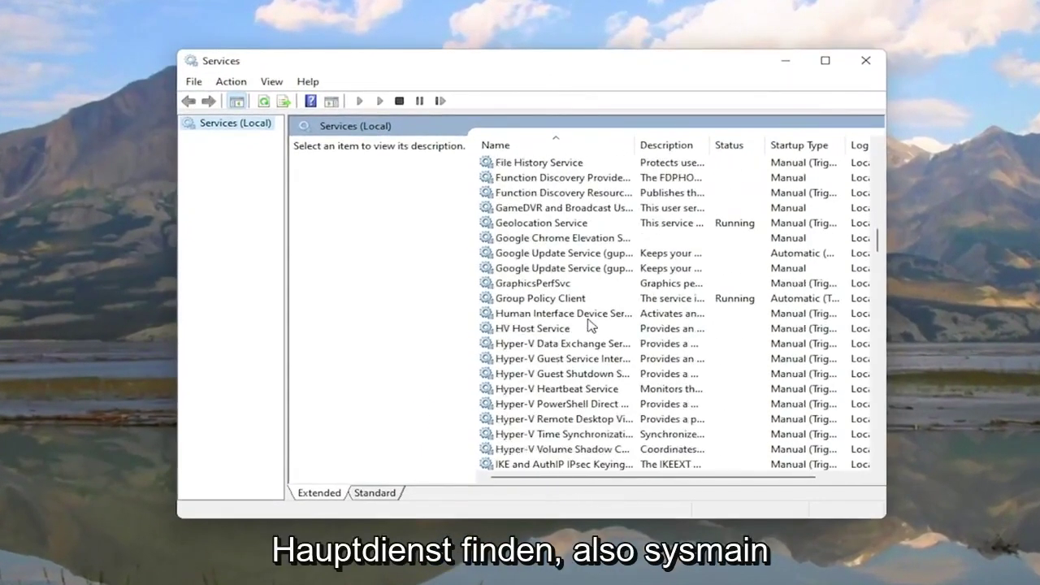
scroll(591, 325, "down", 20)
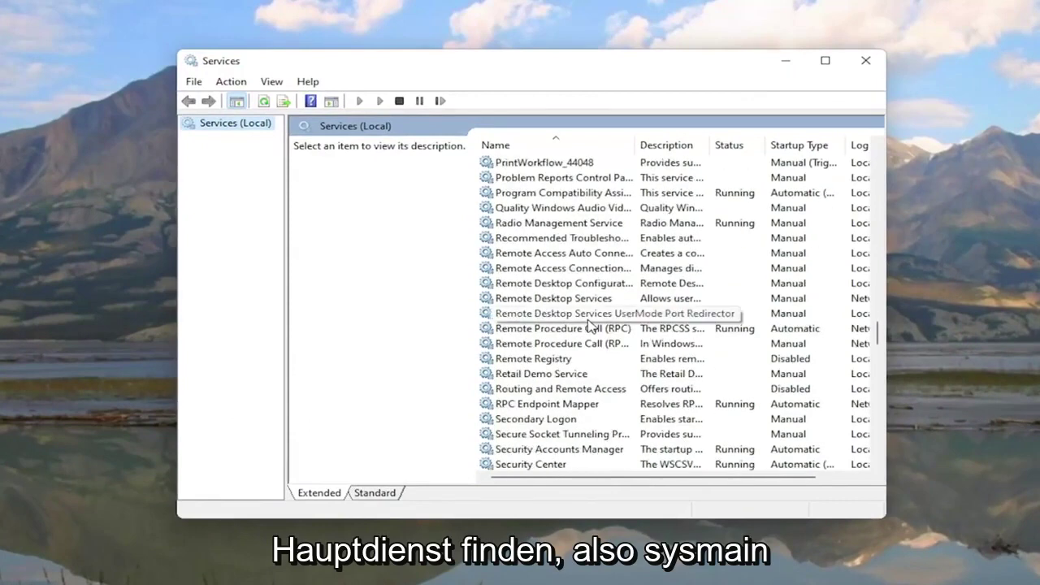
scroll(590, 325, "down", 3)
left_click(504, 316)
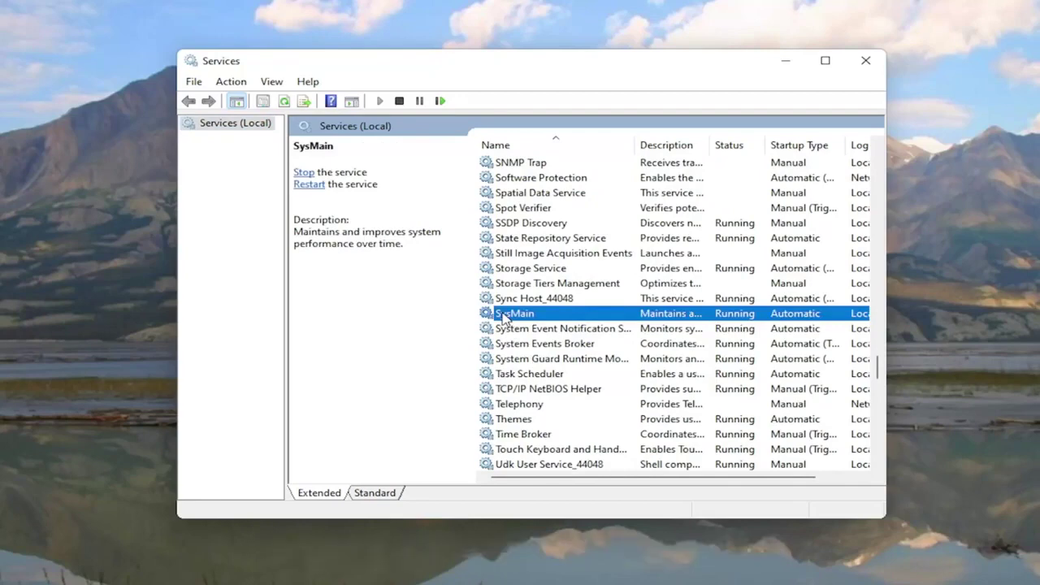
double_click(504, 316)
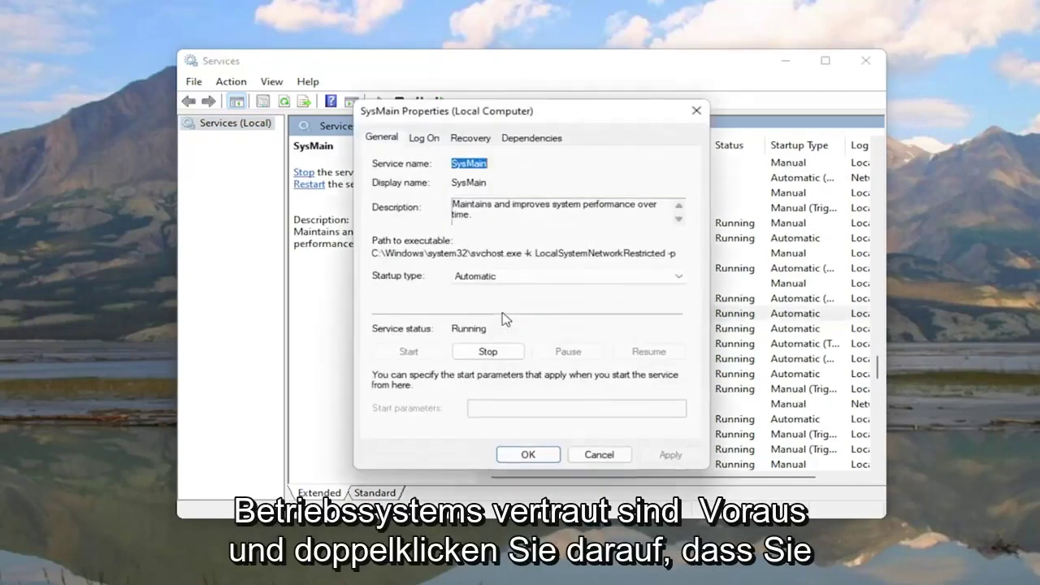
Set the SysMain startup type to Disabled, stop the service, apply the changes and close the Services console.
left_click(568, 277)
left_click(463, 322)
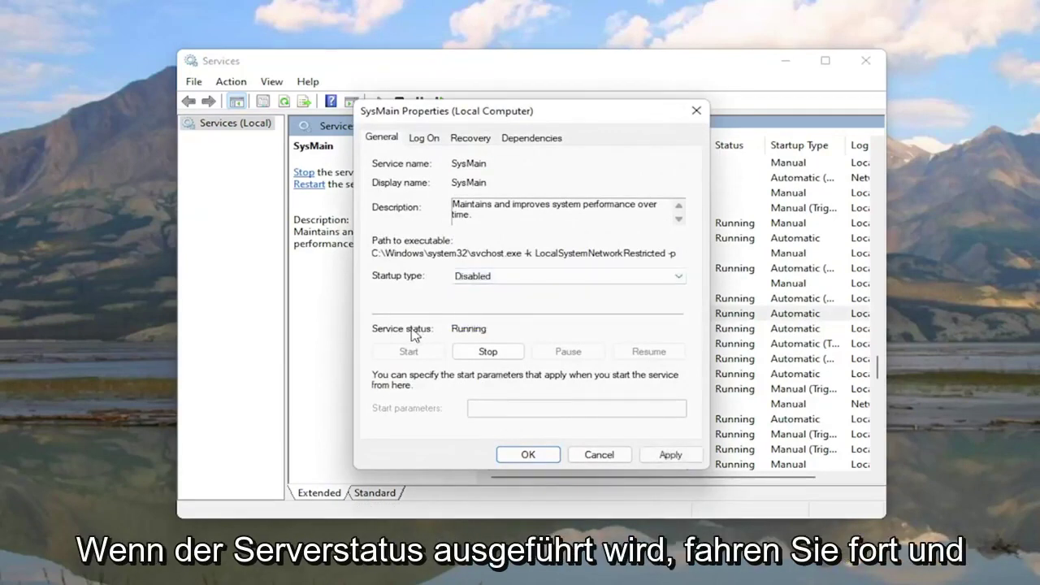
left_click(485, 350)
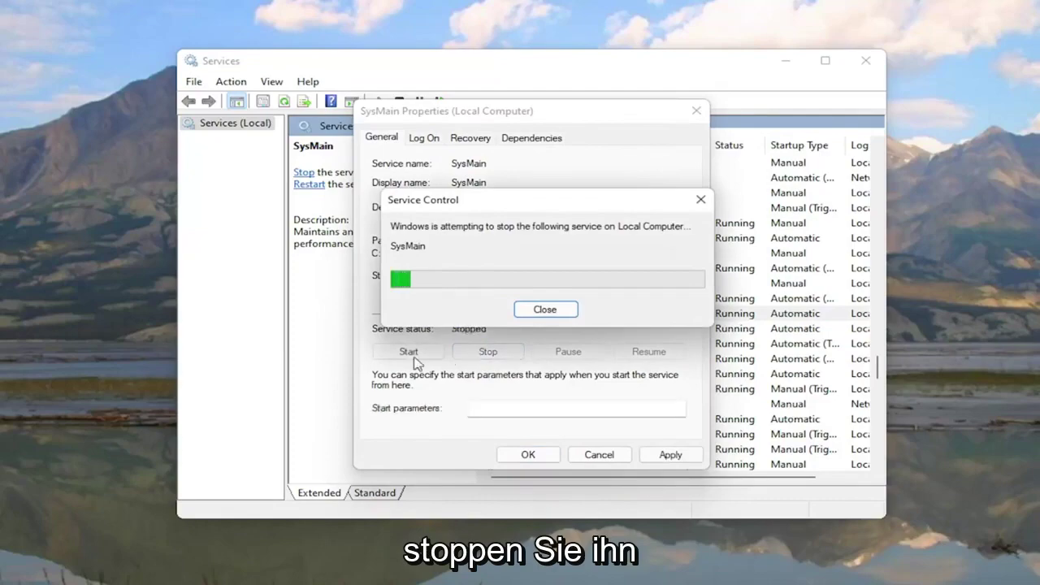
left_click(668, 453)
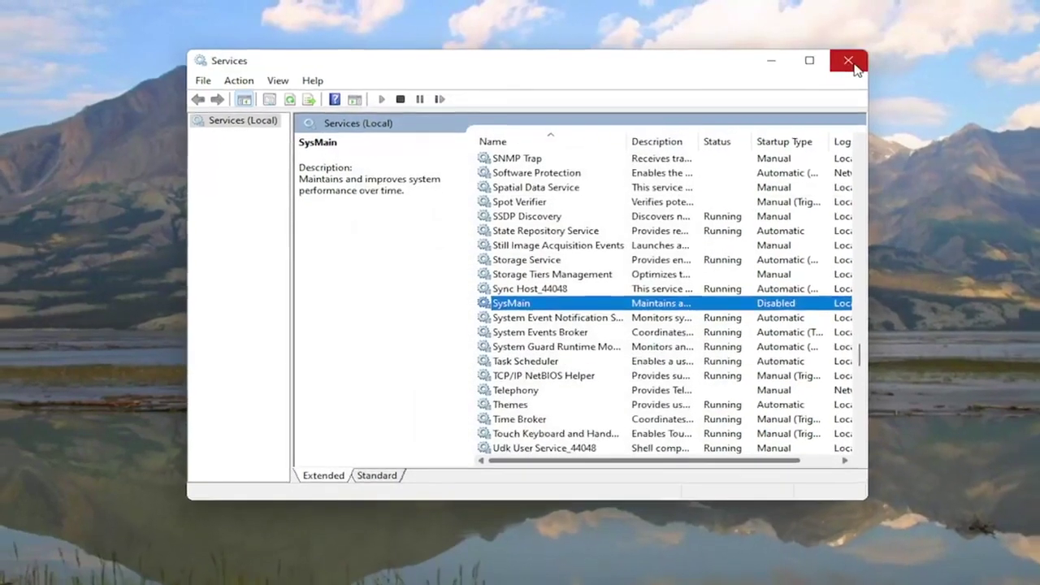
left_click(848, 63)
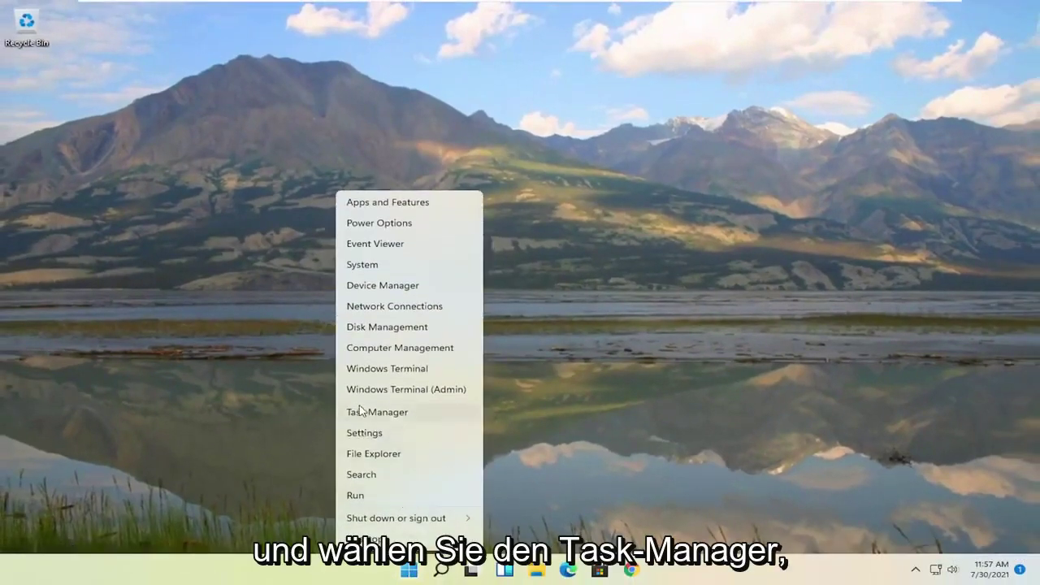
Open Task Manager and display its list of startup programs.
left_click(360, 411)
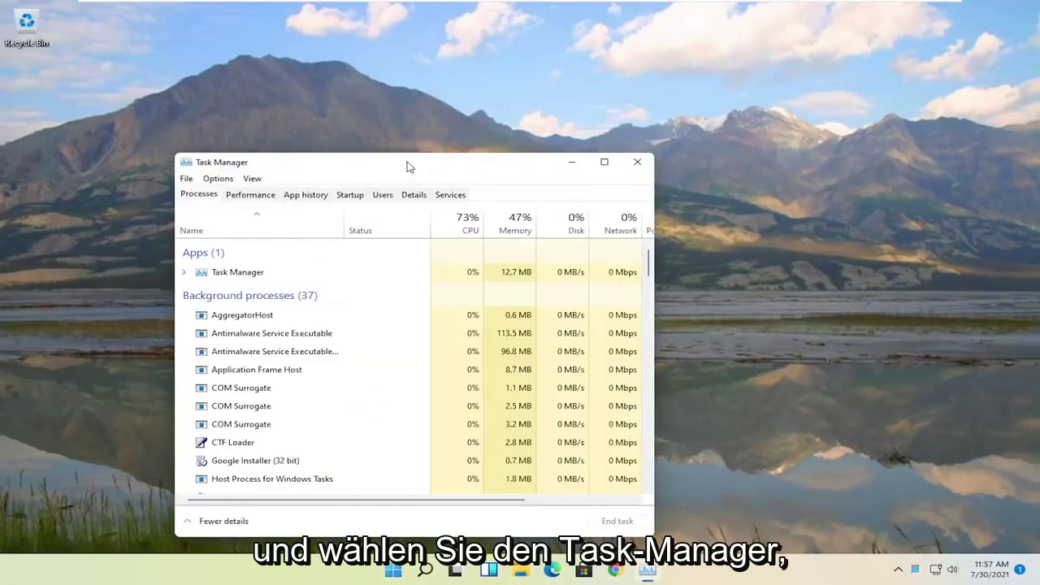
left_click_drag(407, 161, 527, 40)
left_click(467, 78)
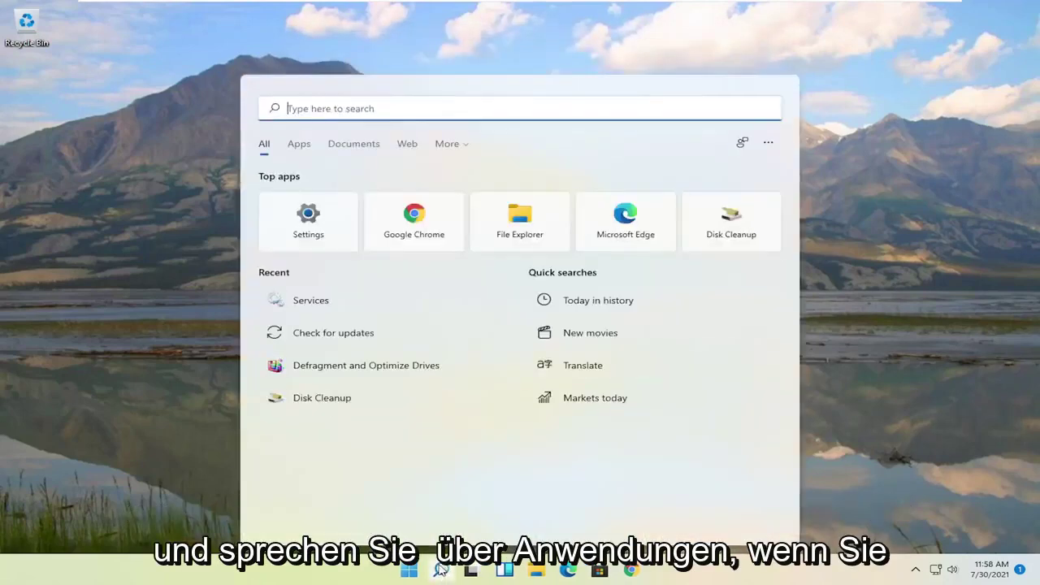
Search for "apps and features", open that settings page and bring up the list of installed apps.
type("apps")
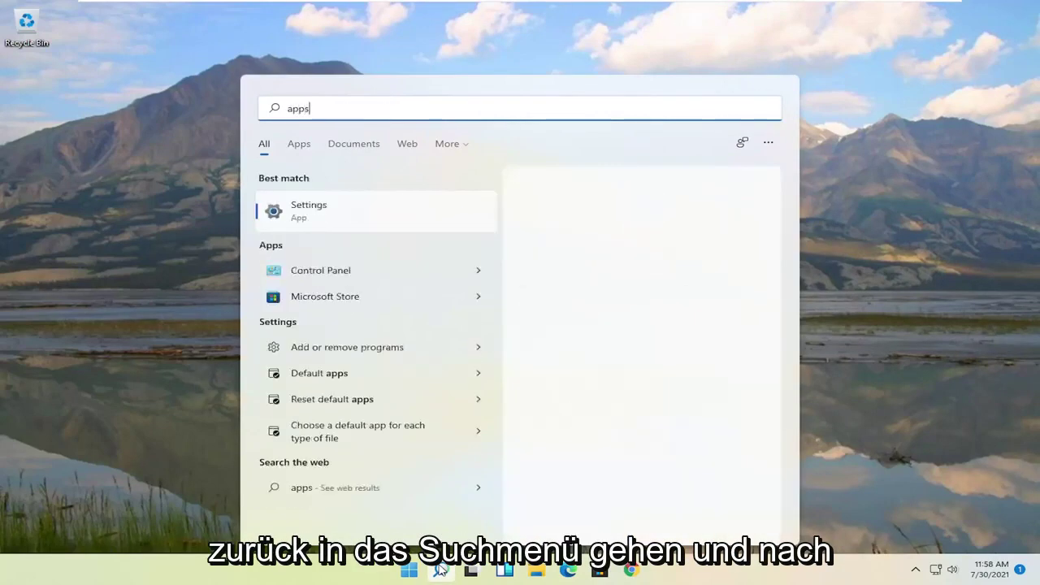
type(" and f")
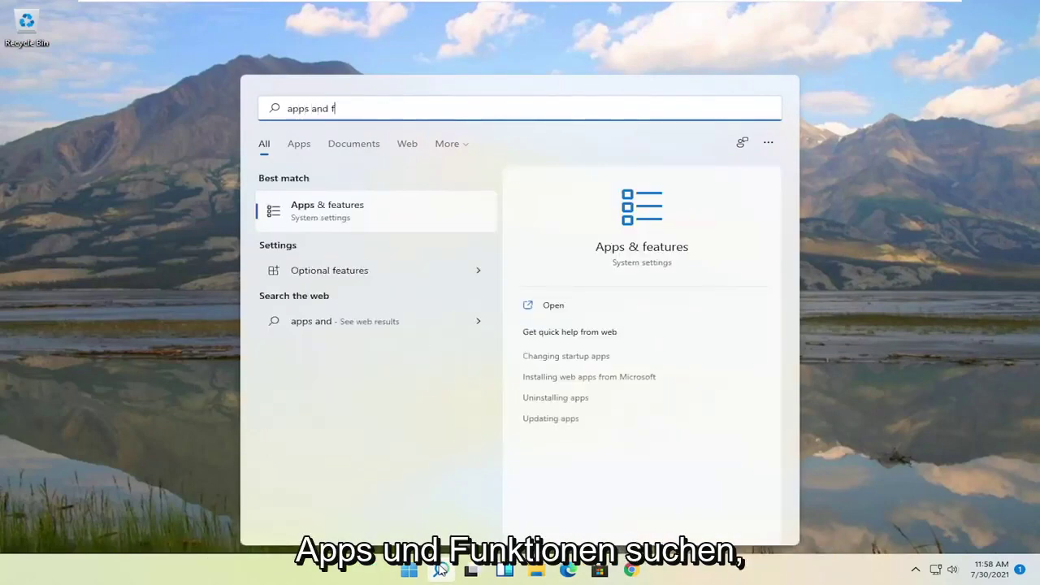
type("eatures")
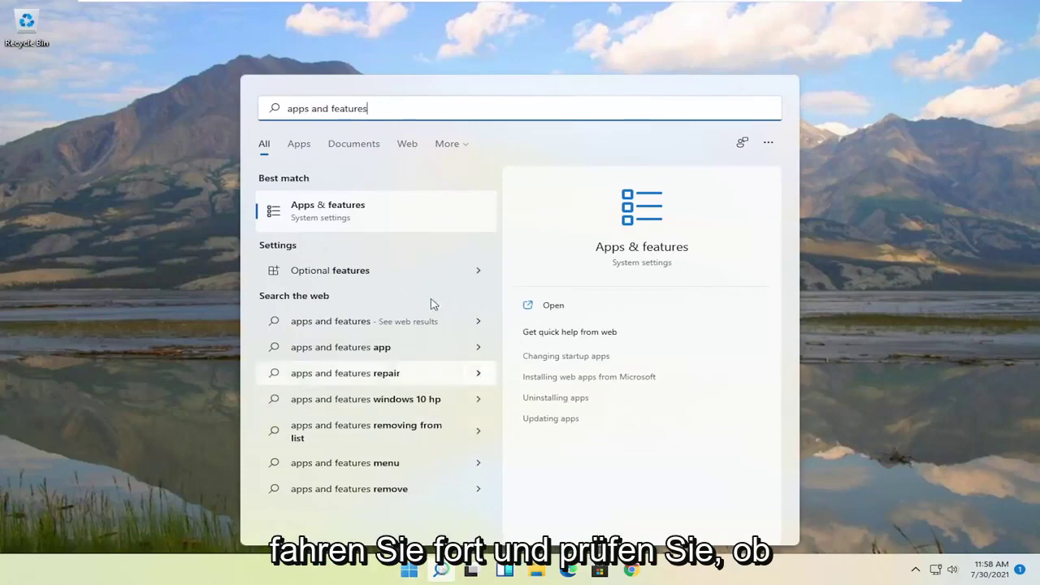
left_click(374, 204)
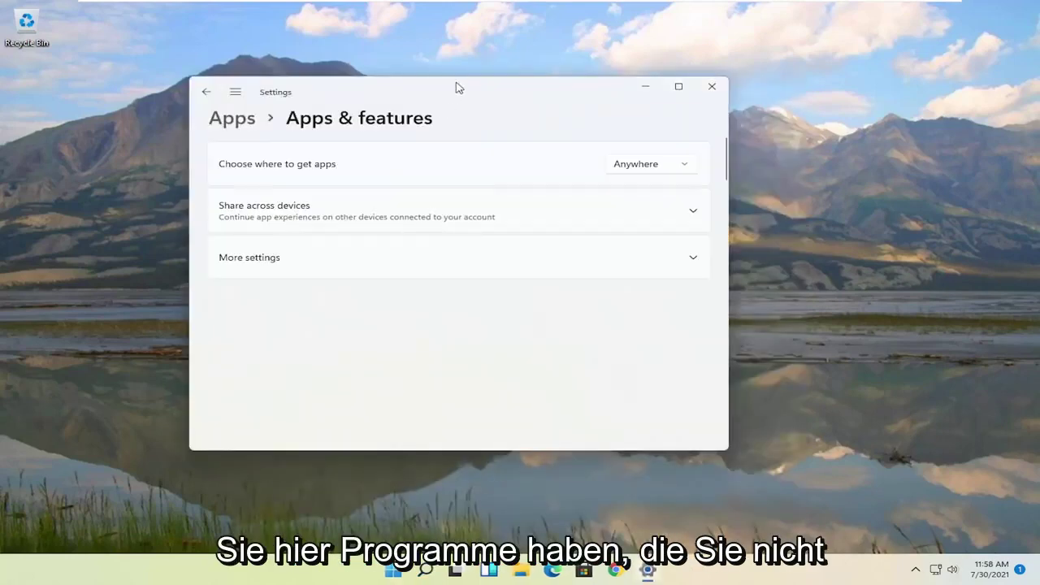
left_click_drag(455, 86, 604, 50)
scroll(587, 282, "down", 5)
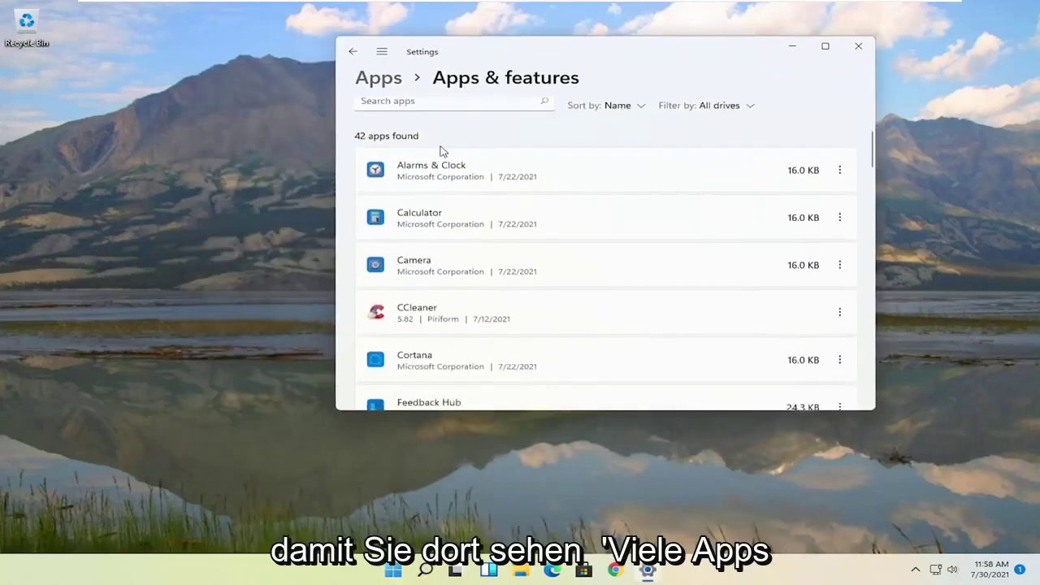
Look at the available actions for Alarms & Clock and CCleaner in the installed apps list.
left_click(839, 171)
left_click(542, 213)
scroll(484, 311, "down", 1)
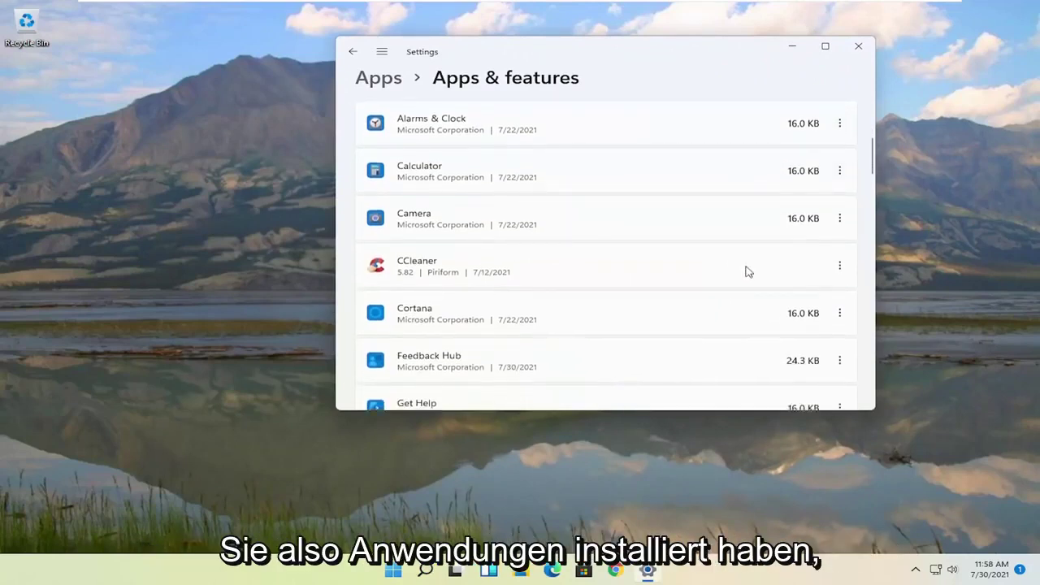
left_click(840, 265)
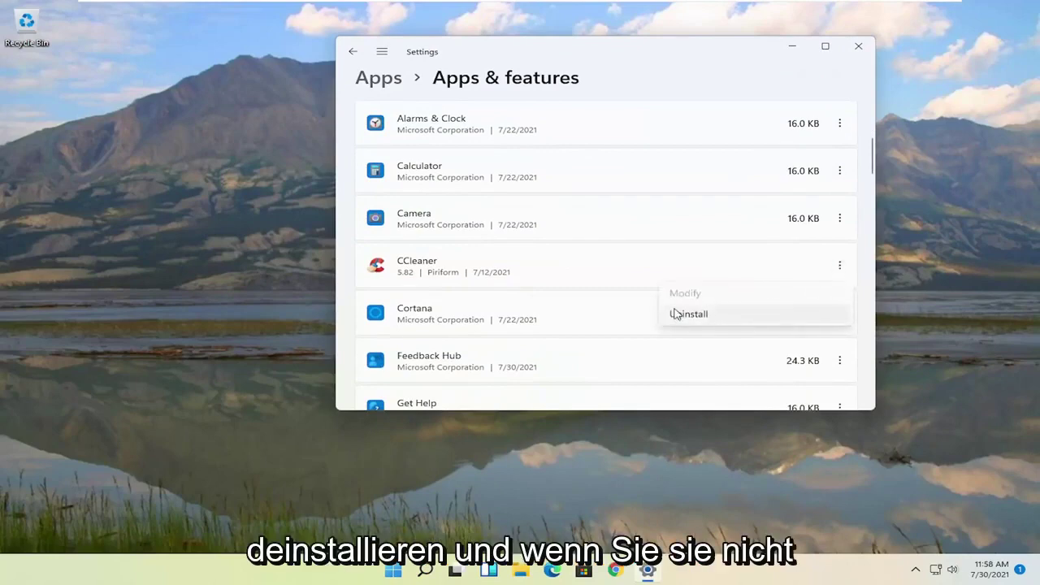
left_click(685, 54)
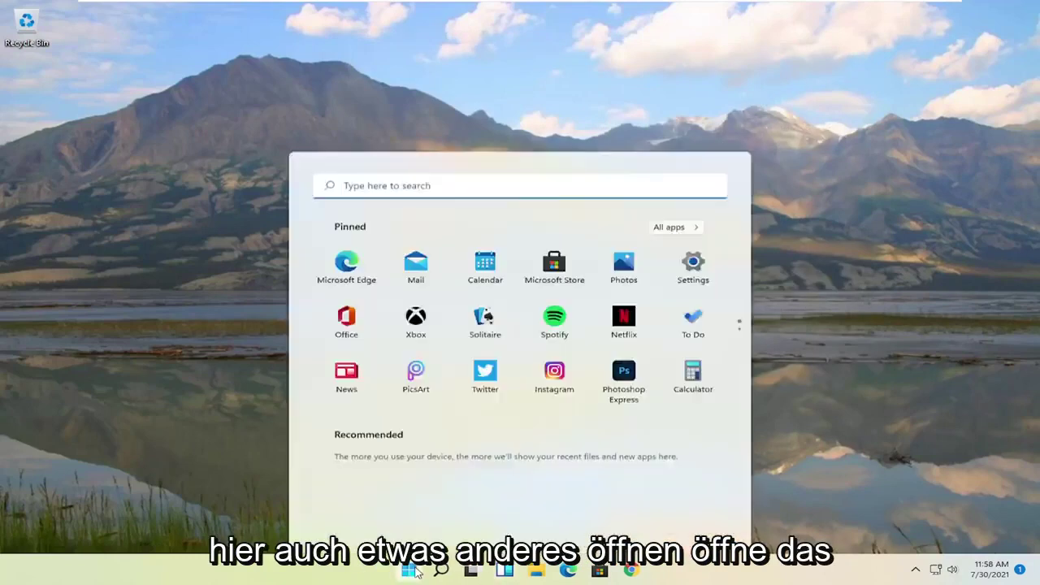
Run Disk Cleanup on drive C: including system files, and permanently delete the preselected files.
type("disk clean")
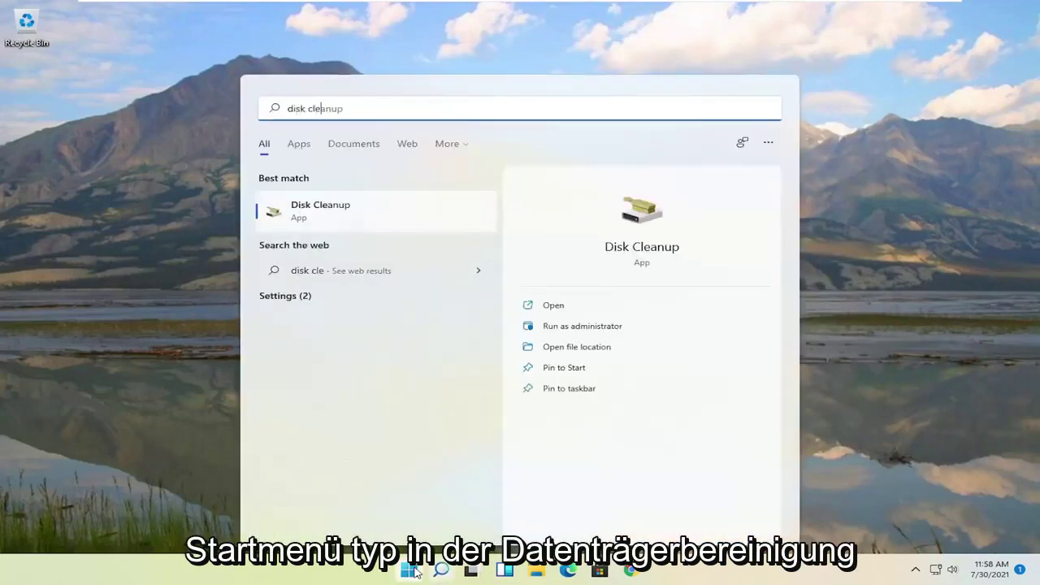
left_click(320, 211)
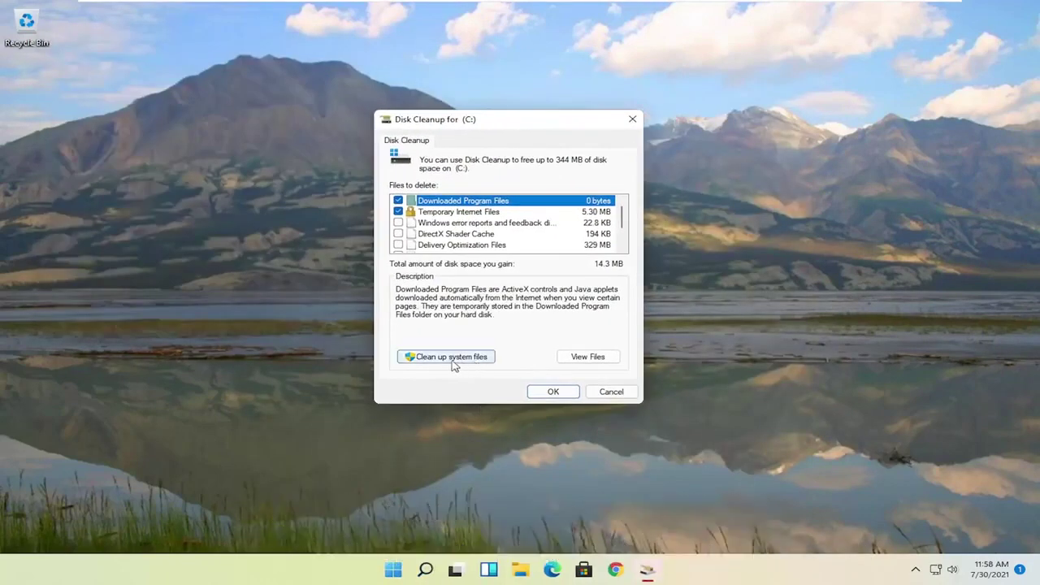
left_click(452, 357)
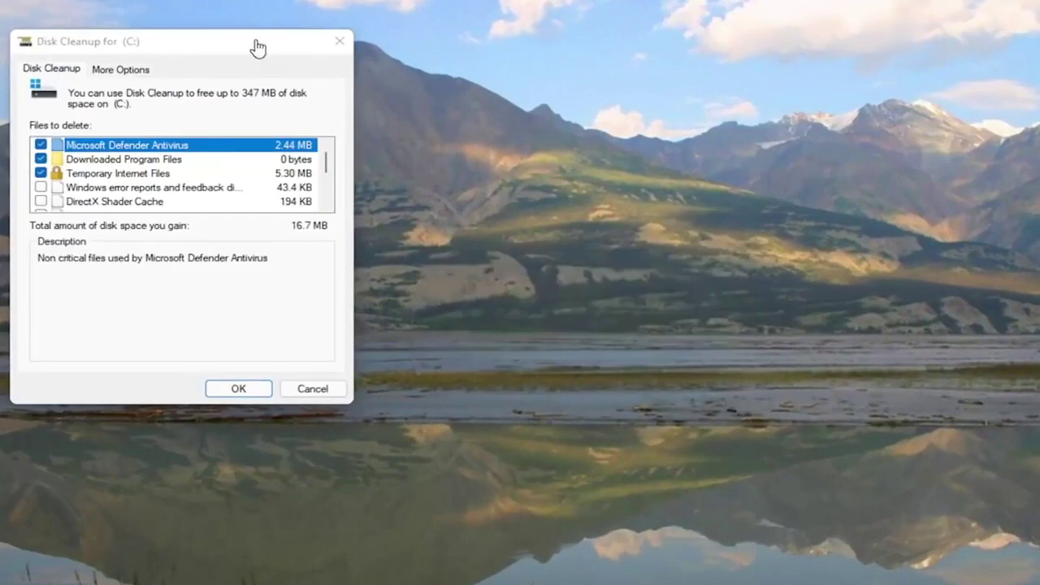
left_click_drag(232, 40, 553, 81)
left_click(569, 429)
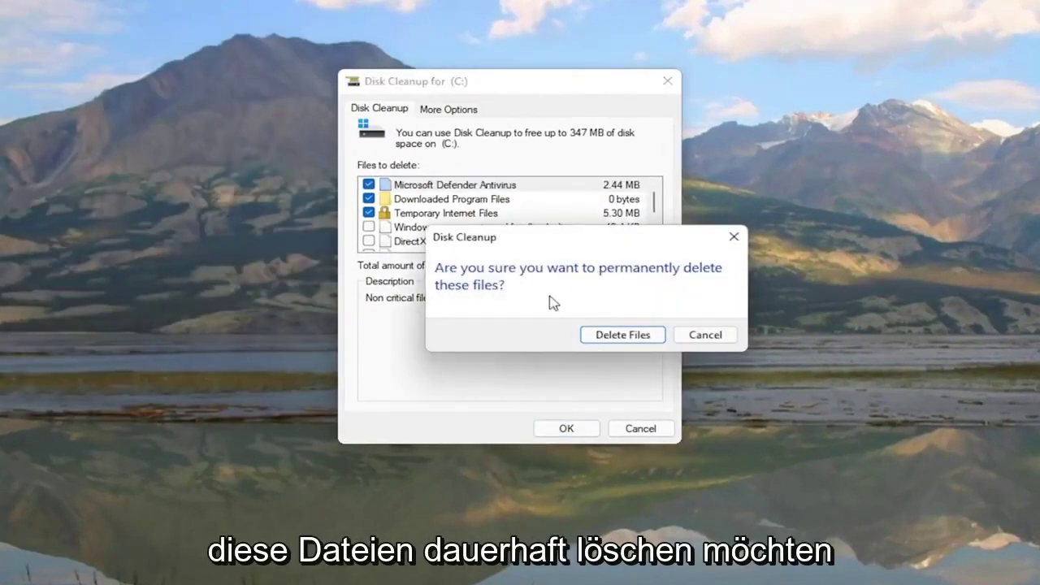
left_click(613, 336)
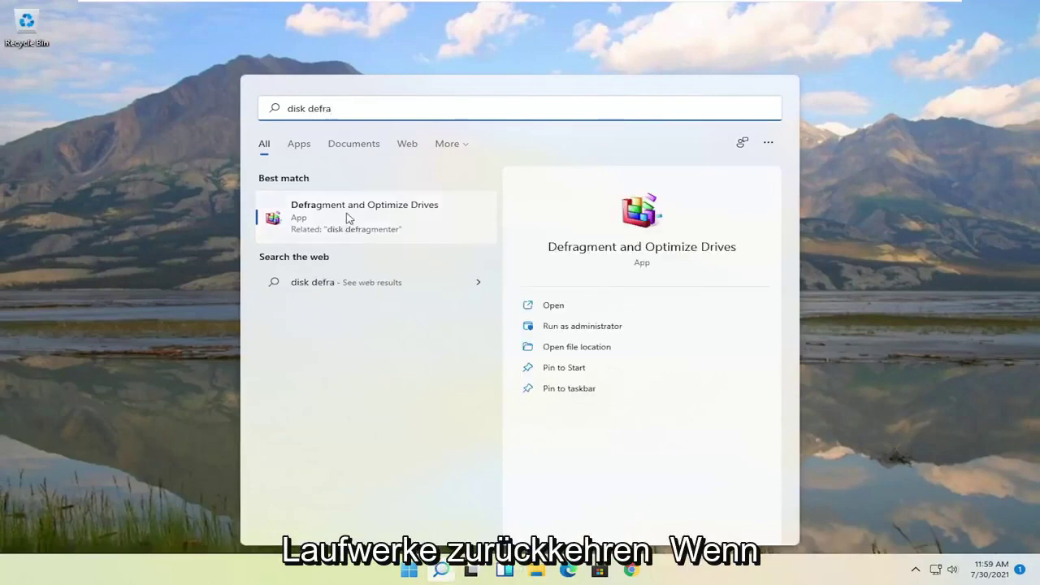
Open Defragment and Optimize Drives to check the drives, and close the tool.
left_click(350, 217)
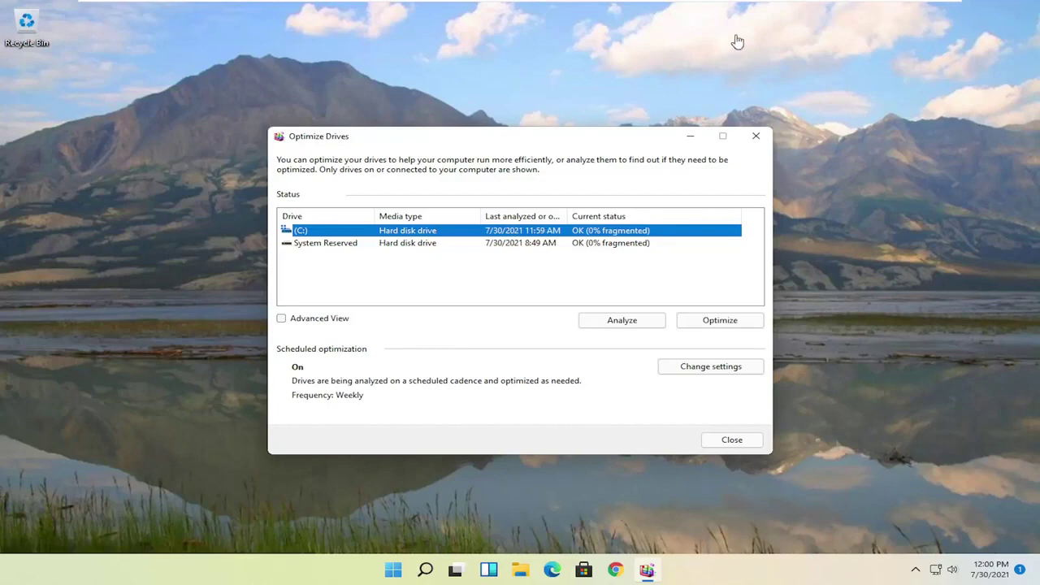
left_click(756, 136)
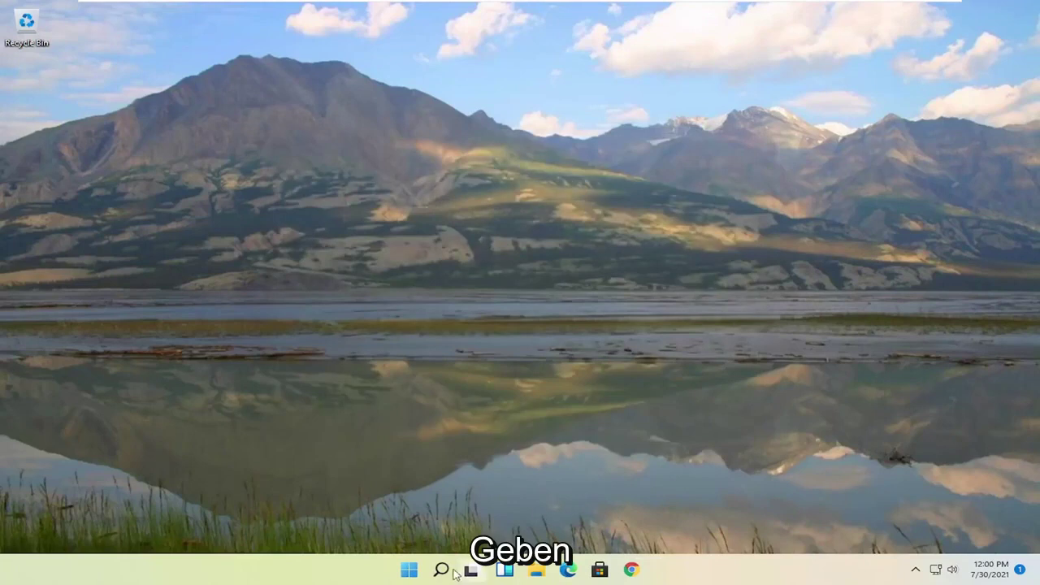
Search for cmd, launch Command Prompt as administrator and allow it to make changes to the device.
left_click(442, 570)
type("cmd")
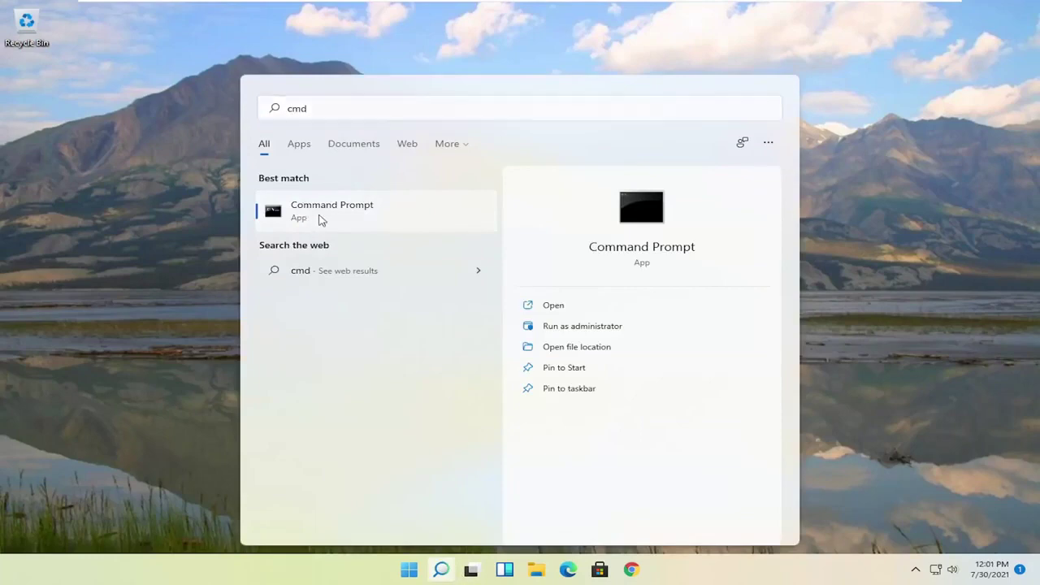
right_click(322, 219)
left_click(376, 234)
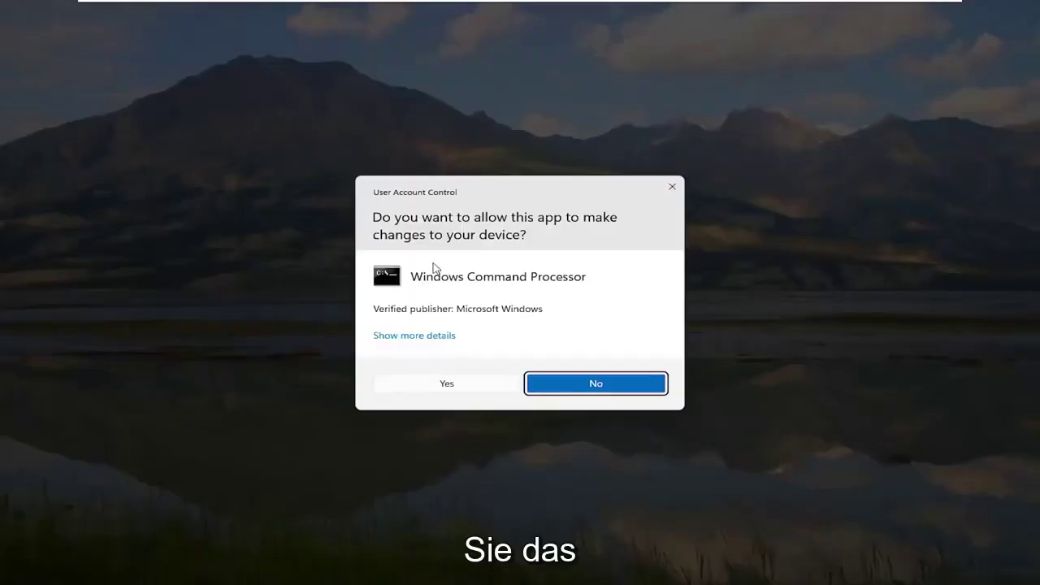
left_click(437, 387)
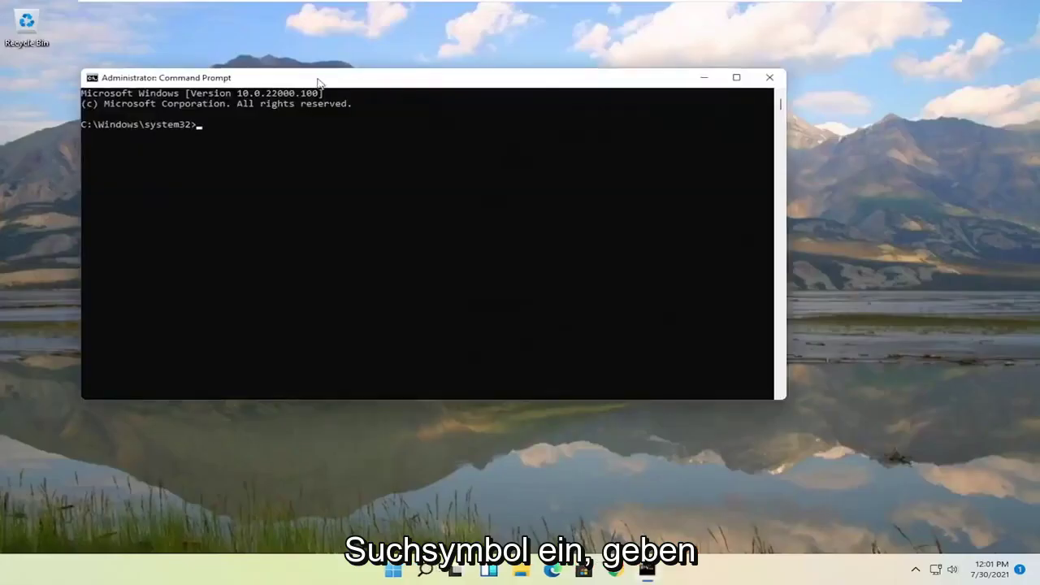
Run the system file check with "sfc /scannow" and close Command Prompt once the scan is complete.
left_click_drag(320, 81, 376, 87)
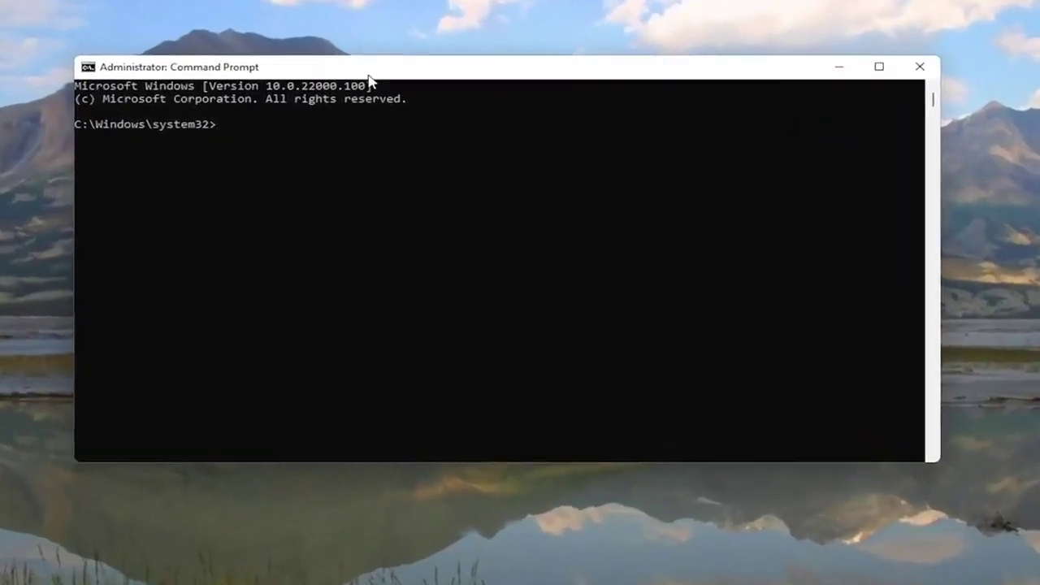
type("sfc /scannow")
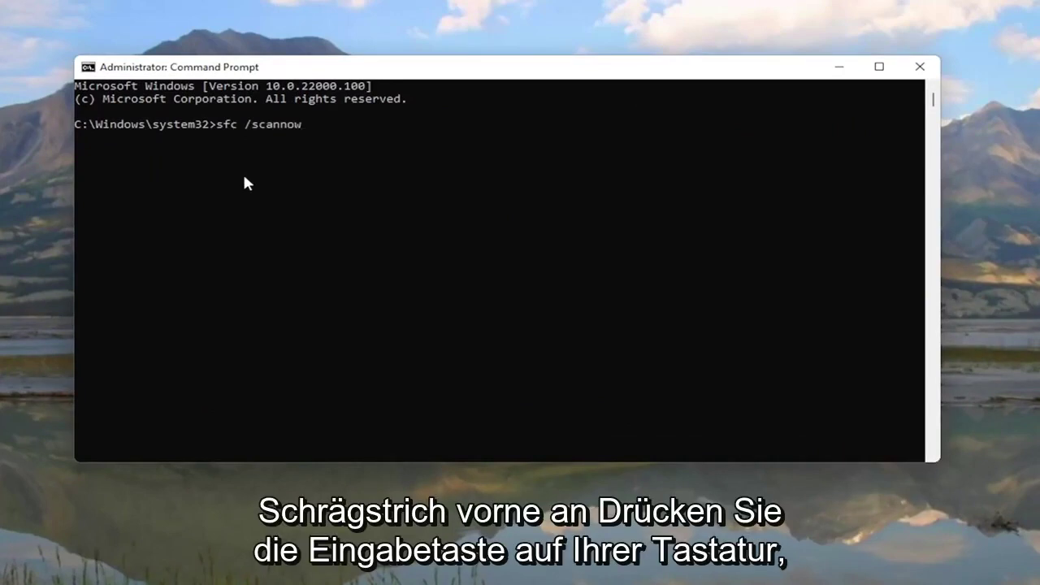
key("Return")
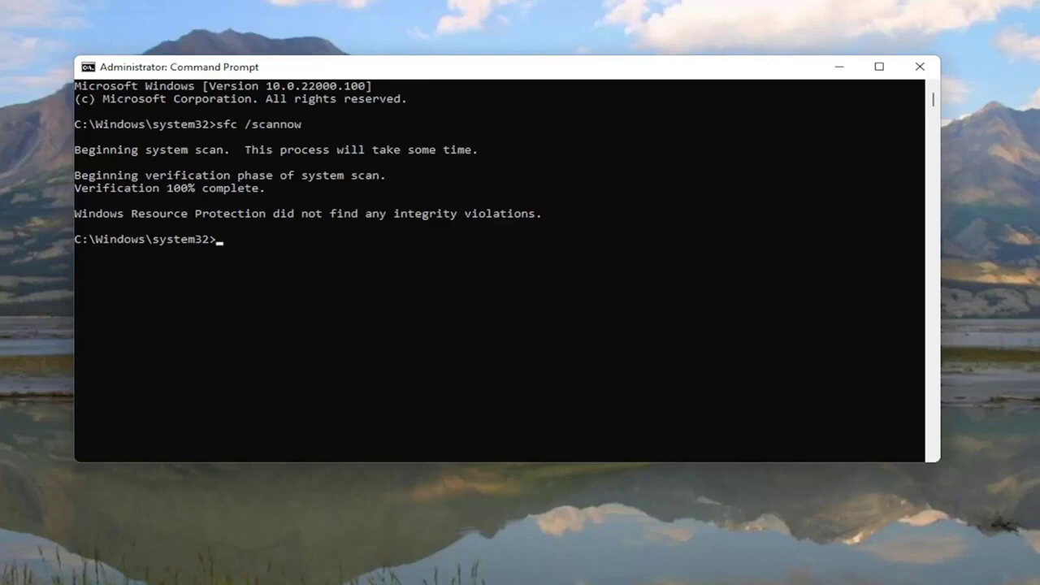
left_click(919, 66)
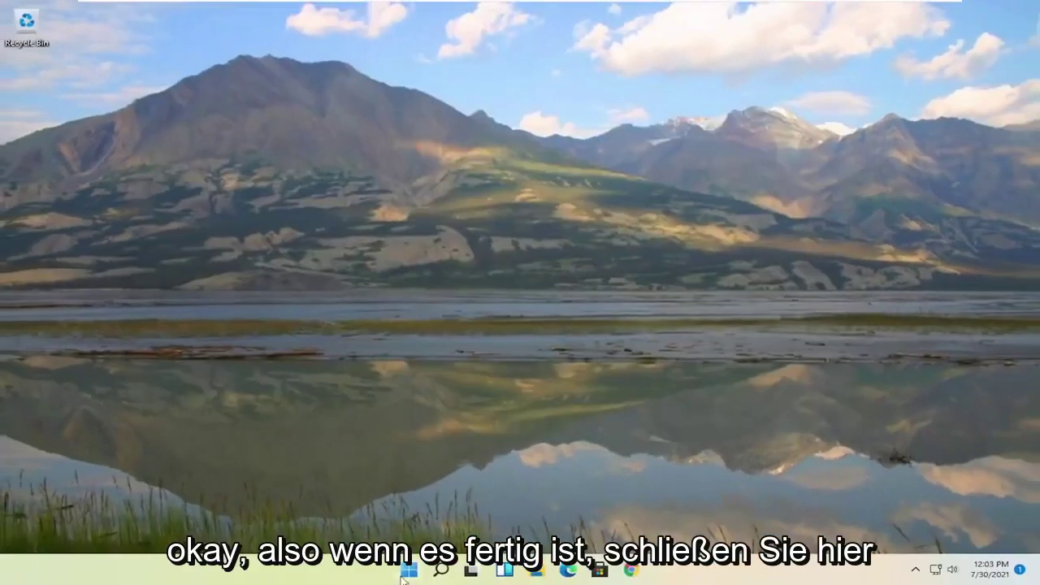
Restart the computer.
right_click(406, 574)
mouse_move(392, 519)
left_click(510, 533)
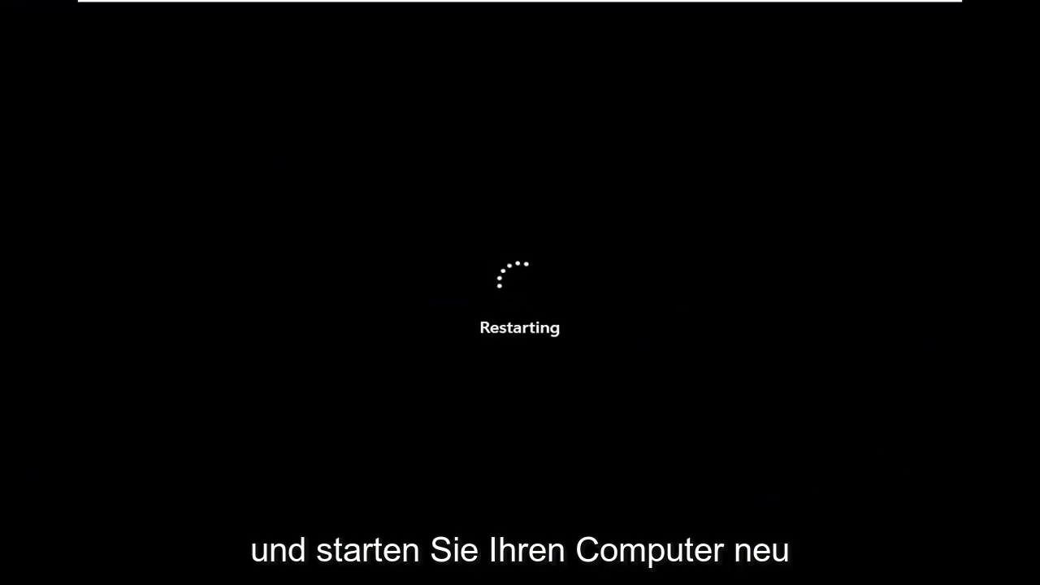